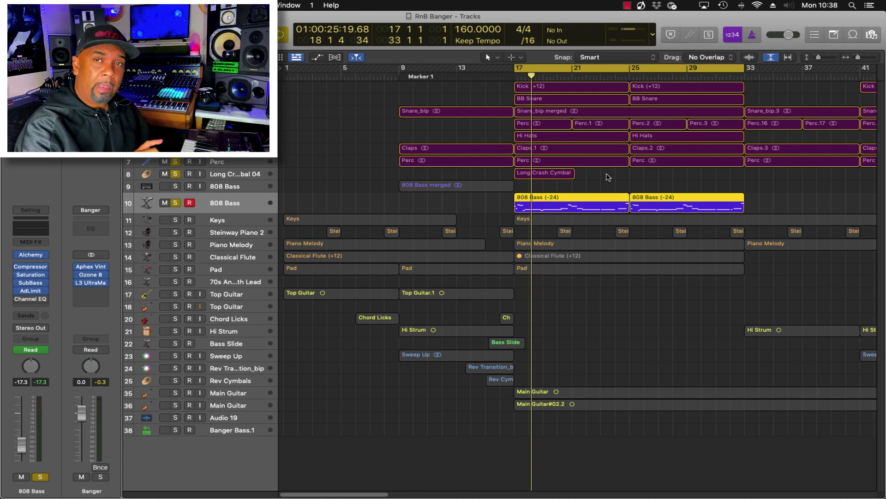
Play the arrangement with the 808 Bass track soloed, returning to bar 17.
{"action": "key", "text": "space"}
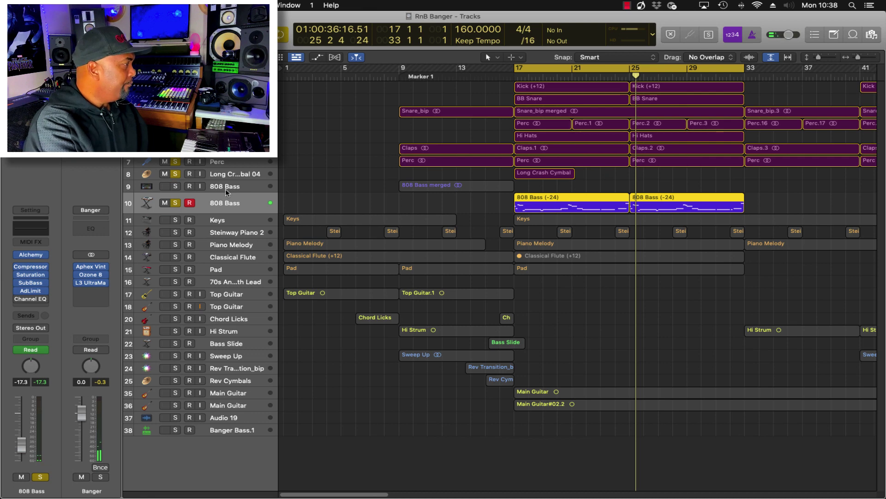
{"action": "left_click", "coordinate": [175, 174]}
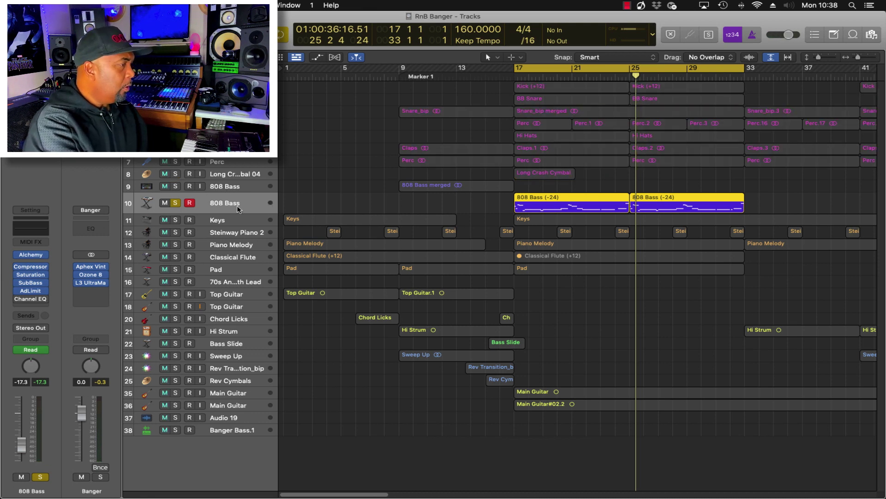
{"action": "key", "text": "space"}
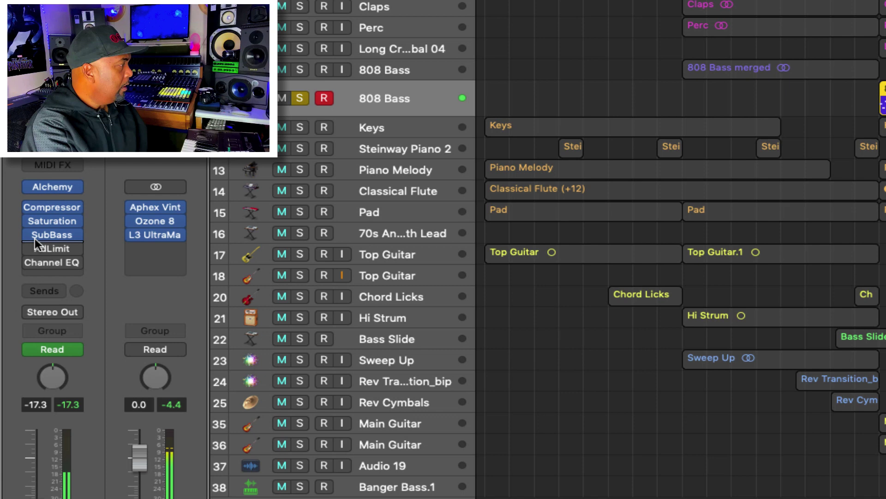
{"action": "mouse_move", "coordinate": [33, 243]}
{"action": "mouse_move", "coordinate": [30, 205]}
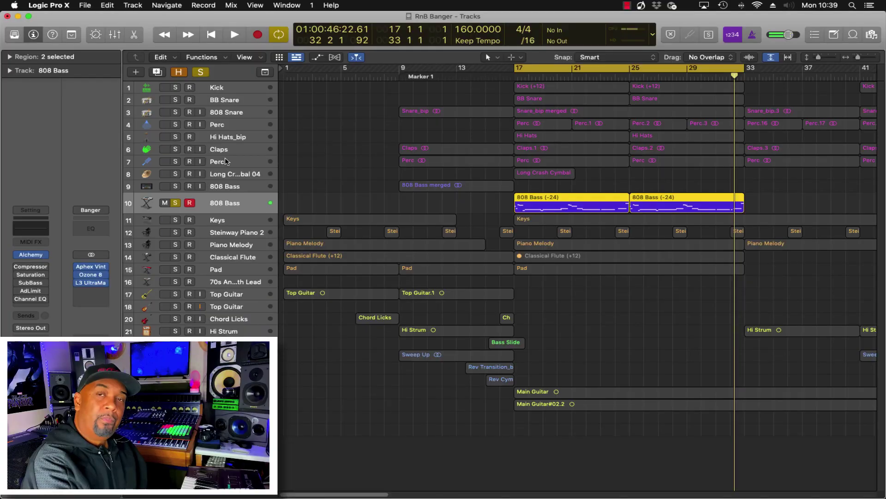
In the 808 Bass Alchemy, turn Source B's Banger Bass off to compare, then back on.
{"action": "left_click", "coordinate": [31, 254]}
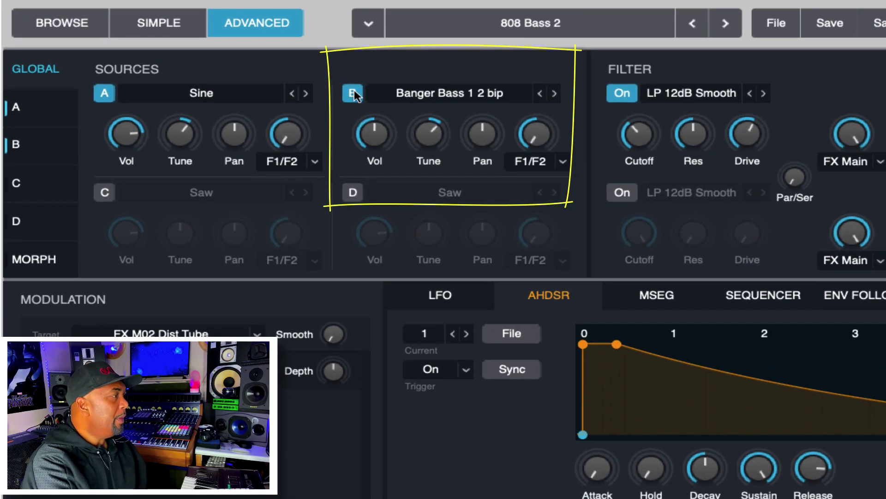
{"action": "left_click", "coordinate": [354, 92]}
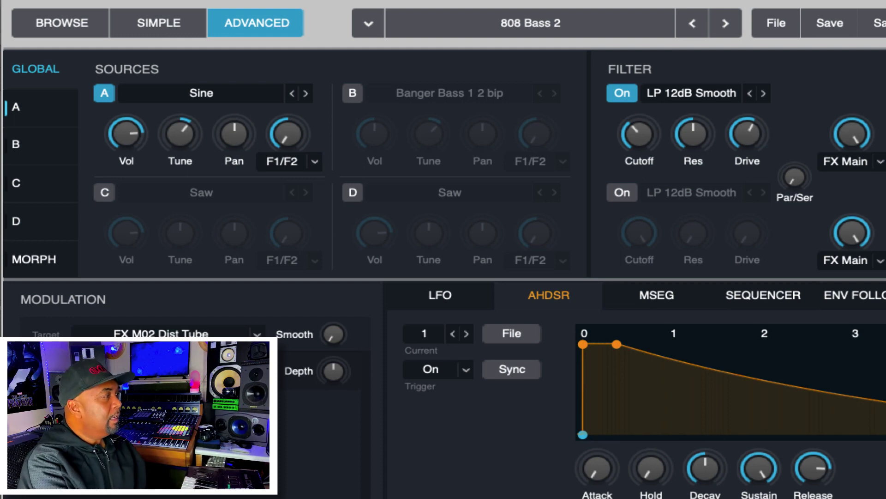
{"action": "left_click", "coordinate": [352, 95]}
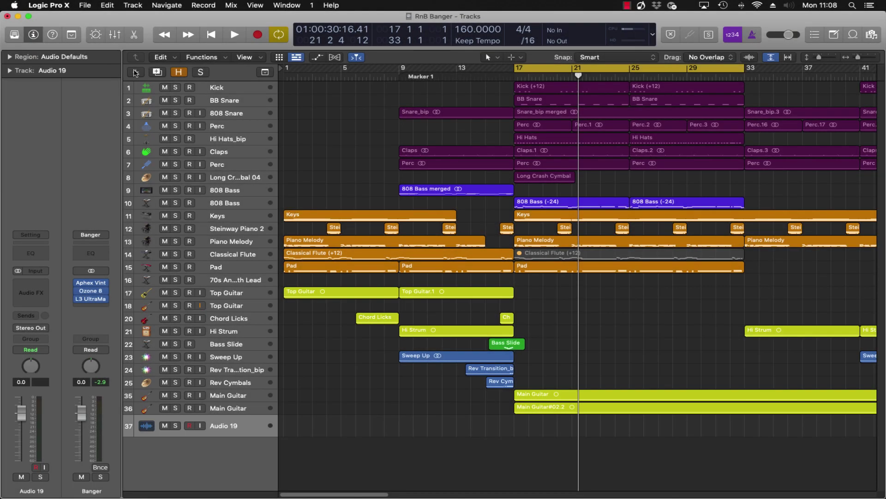
Create a software instrument track with Alchemy's 808 Bass 2 preset shown in Advanced view.
{"action": "left_click", "coordinate": [135, 72]}
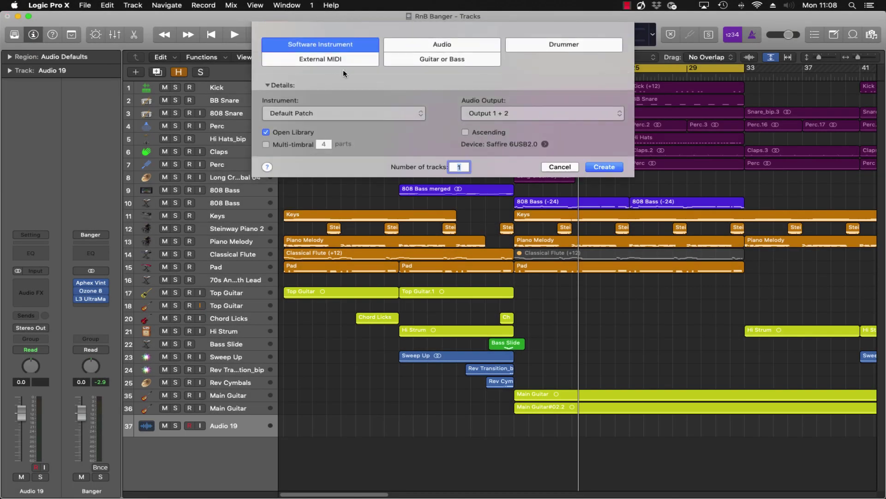
{"action": "left_click", "coordinate": [601, 168]}
{"action": "left_click", "coordinate": [121, 206]}
{"action": "left_click", "coordinate": [185, 255]}
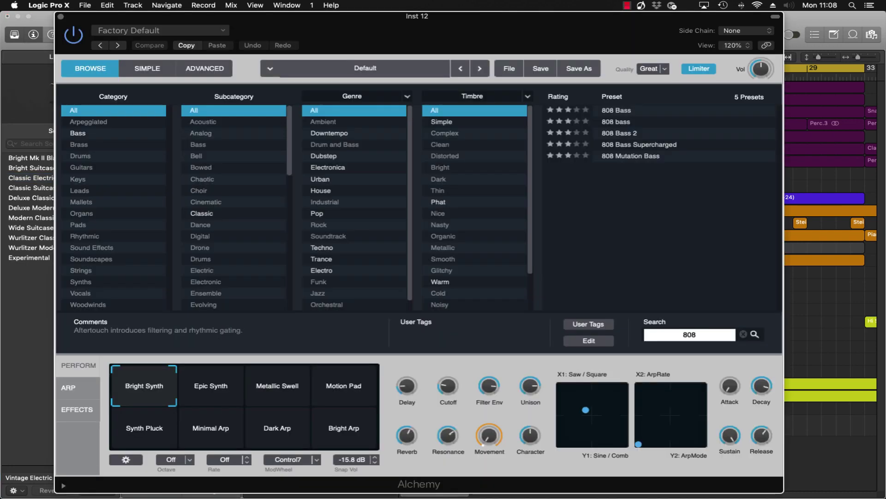
{"action": "left_click", "coordinate": [629, 133]}
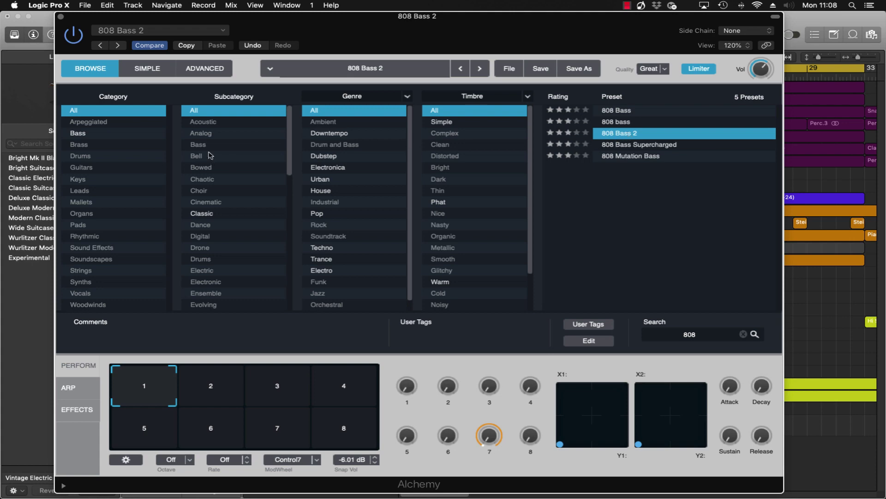
{"action": "left_click", "coordinate": [204, 71]}
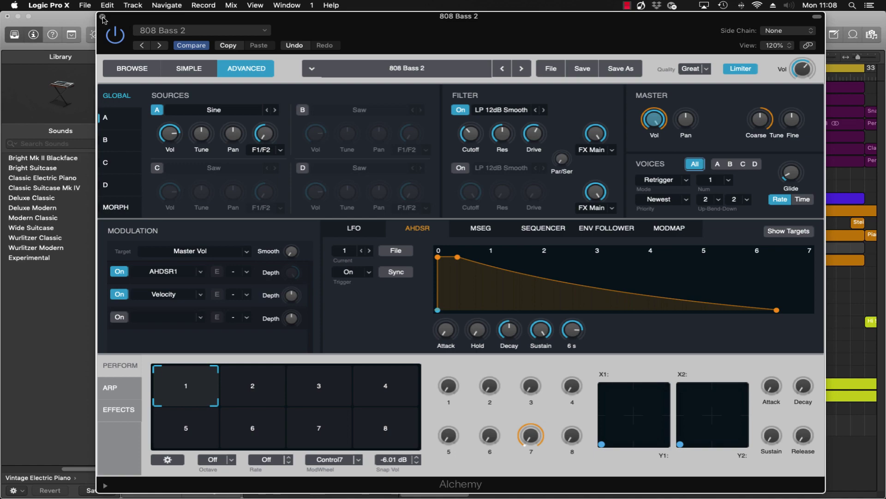
Drag the Body Blows Mega 808_14 sample onto a new track at bar 17, then solo and play it.
{"action": "left_click", "coordinate": [103, 18]}
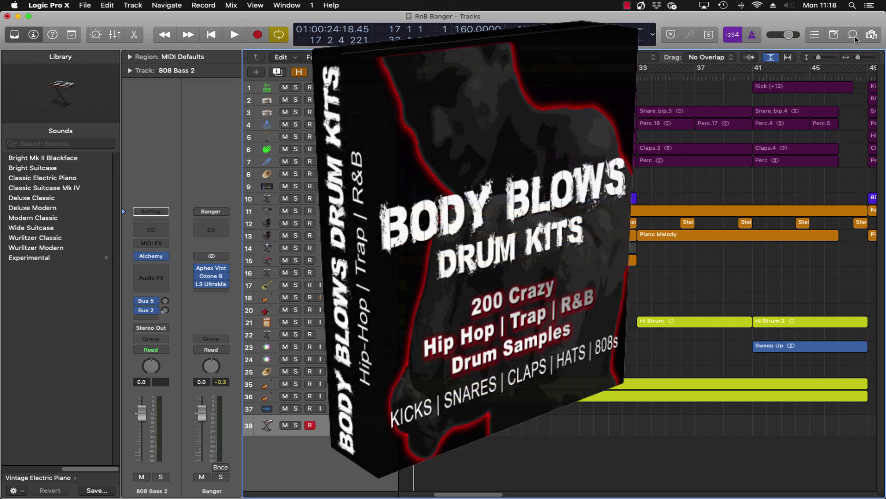
{"action": "left_click", "coordinate": [871, 34]}
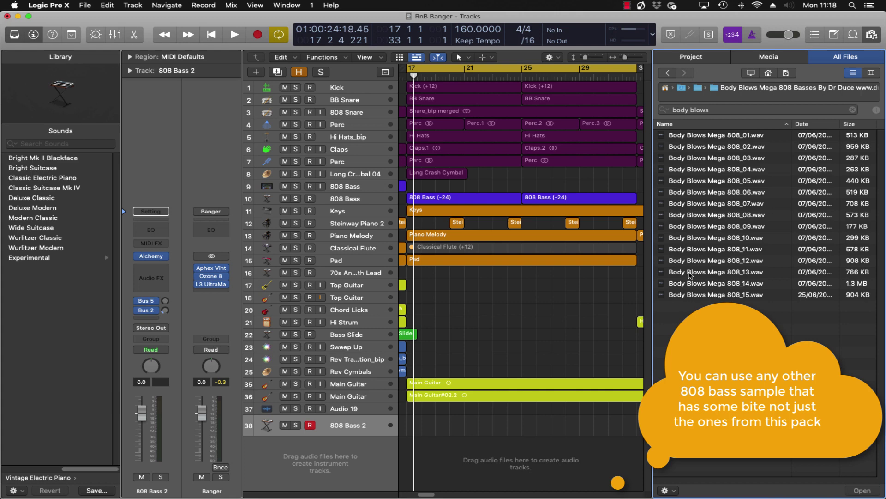
{"action": "left_click", "coordinate": [691, 273]}
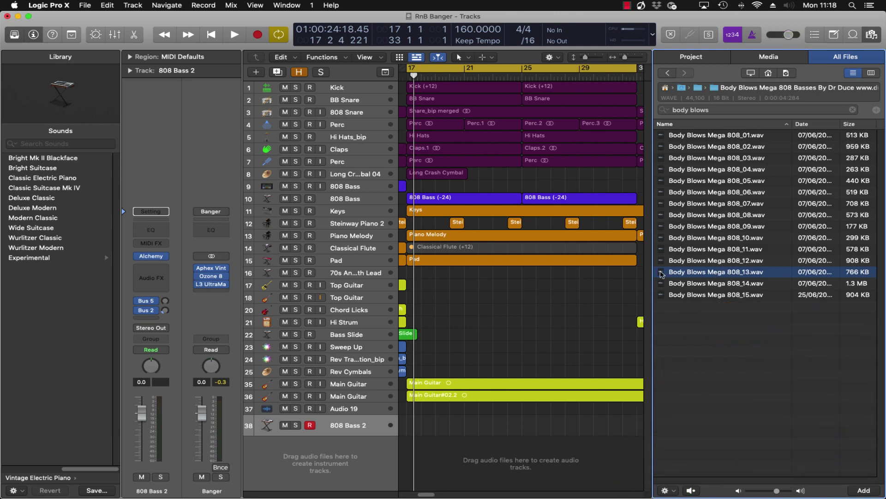
{"action": "left_click_drag", "start_coordinate": [661, 274], "coordinate": [443, 453]}
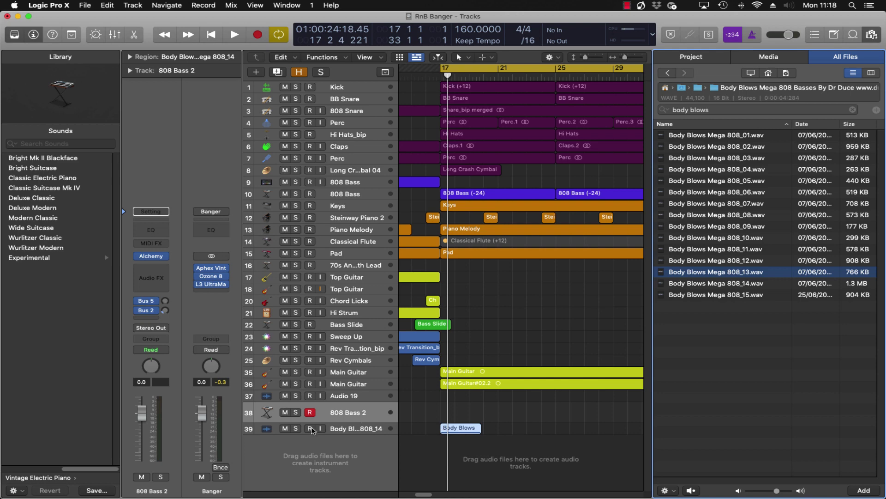
{"action": "left_click", "coordinate": [296, 429]}
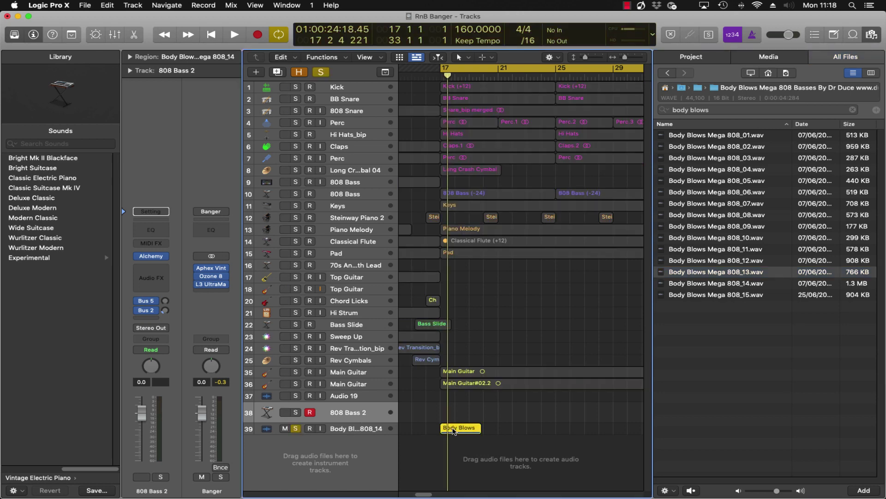
{"action": "key", "text": "space"}
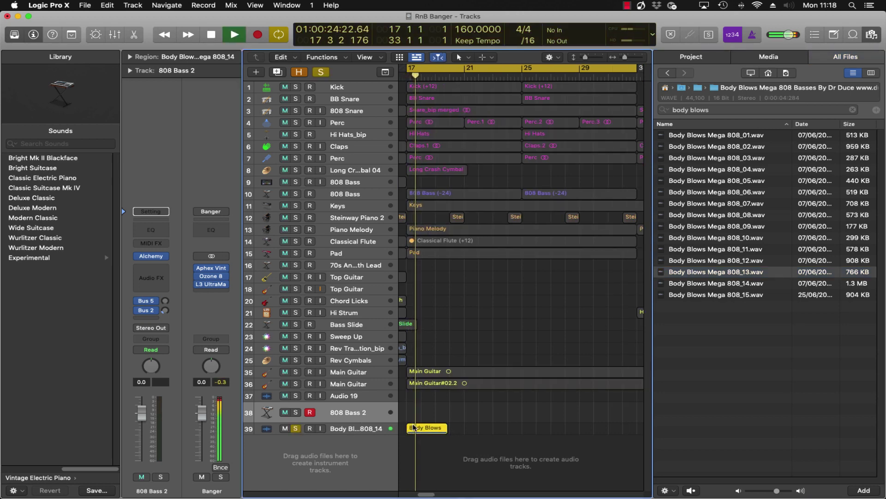
Drop the Body Blows Mega 808_14 region below the tracks as a Quick Sampler (Original) track.
{"action": "left_click", "coordinate": [368, 430]}
{"action": "key", "text": "space"}
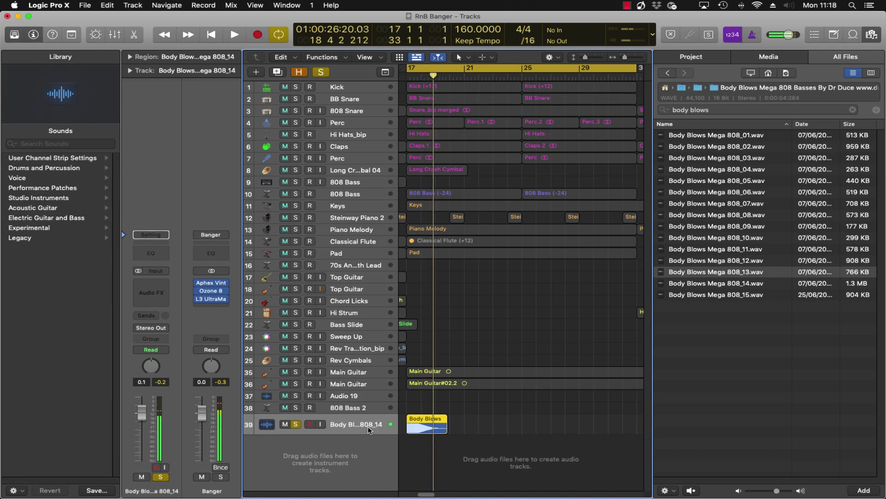
{"action": "key", "text": "f"}
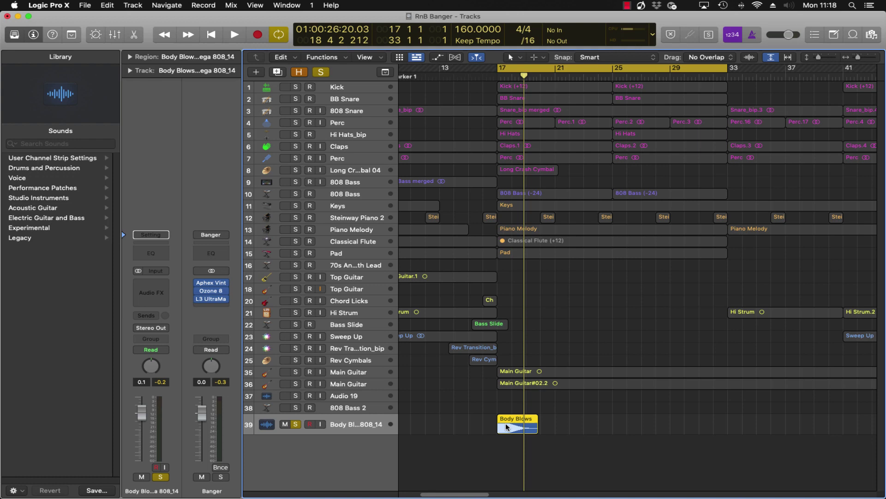
{"action": "left_click_drag", "start_coordinate": [507, 427], "coordinate": [364, 475]}
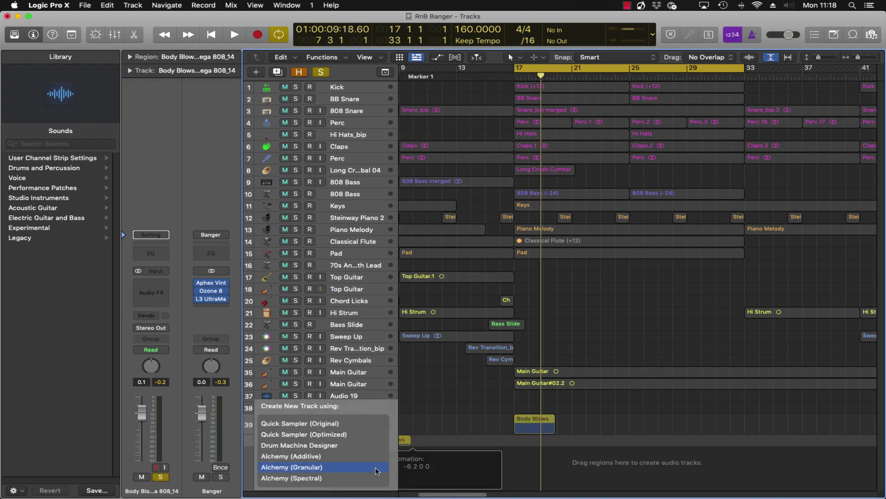
{"action": "mouse_move", "coordinate": [325, 443]}
{"action": "left_mouse_down"}
{"action": "mouse_move", "coordinate": [325, 425]}
{"action": "mouse_move", "coordinate": [325, 435]}
{"action": "left_mouse_up"}
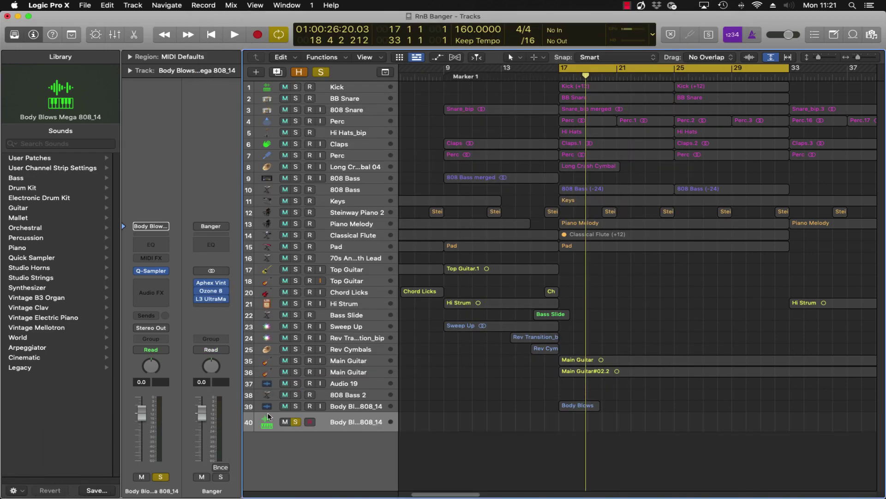
{"action": "mouse_move", "coordinate": [155, 271]}
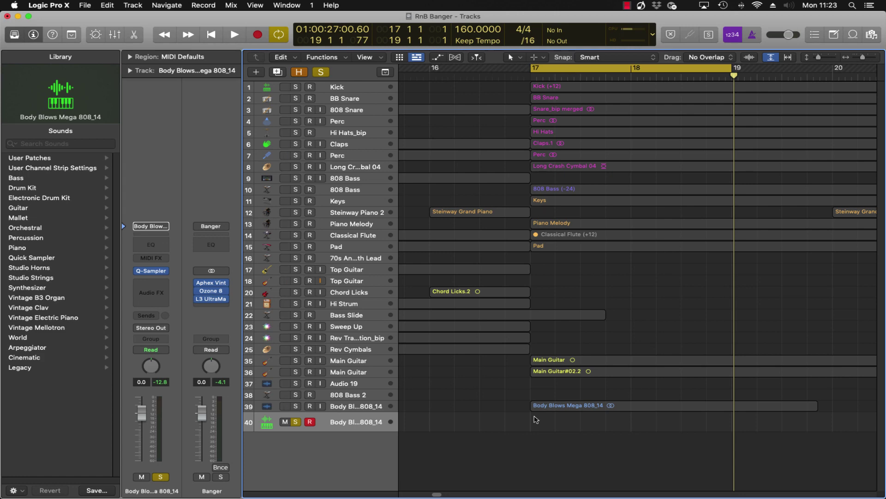
Create an empty MIDI region on track 40 and extend it to bar 19.
{"action": "right_click", "coordinate": [535, 417]}
{"action": "left_click", "coordinate": [588, 392]}
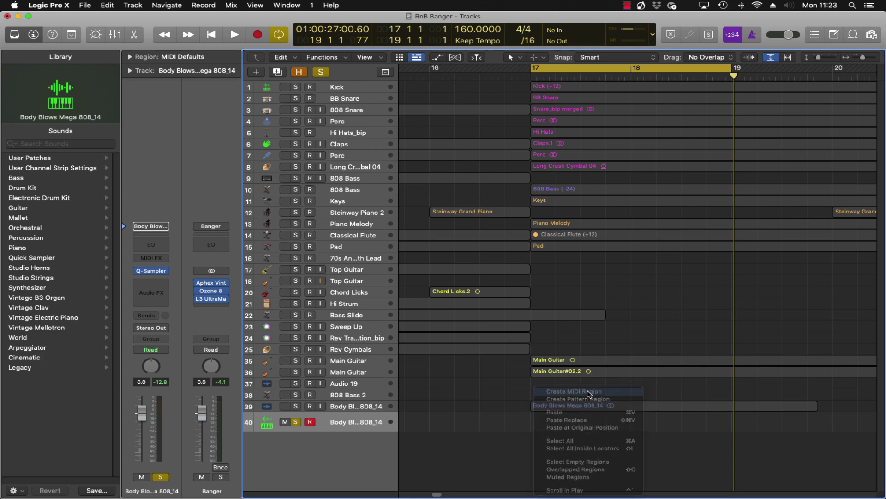
{"action": "left_click_drag", "start_coordinate": [629, 427], "coordinate": [730, 424]}
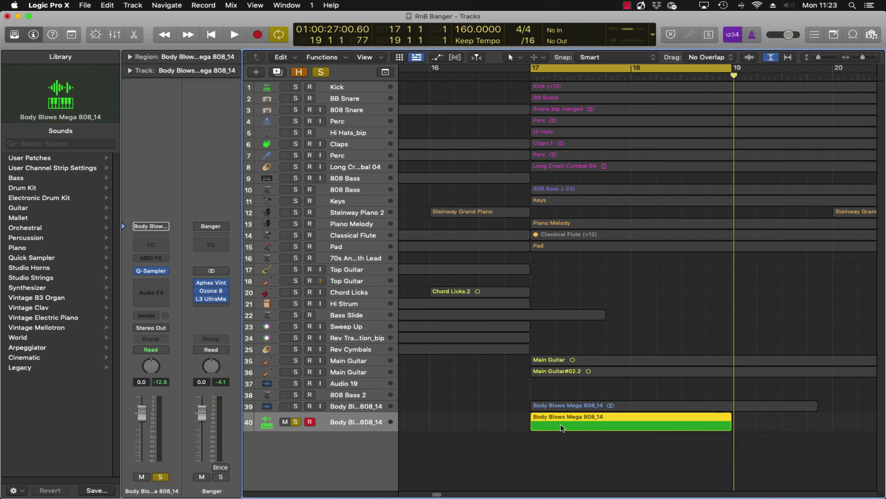
In the Piano Roll, draw one long C3 note at bar 17 with velocity 127.
{"action": "double_click", "coordinate": [561, 427]}
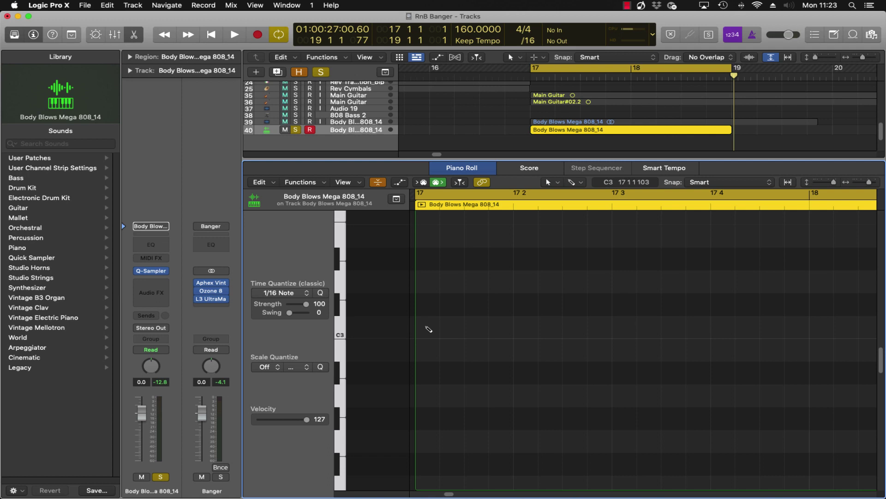
{"action": "left_click", "coordinate": [452, 225]}
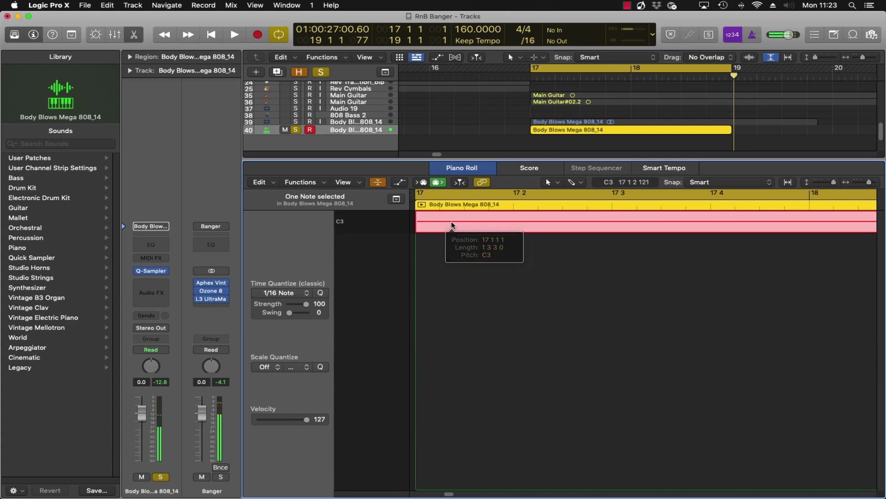
{"action": "mouse_move", "coordinate": [307, 420]}
{"action": "left_mouse_down"}
{"action": "mouse_move", "coordinate": [287, 421]}
{"action": "mouse_move", "coordinate": [323, 421]}
{"action": "left_mouse_up"}
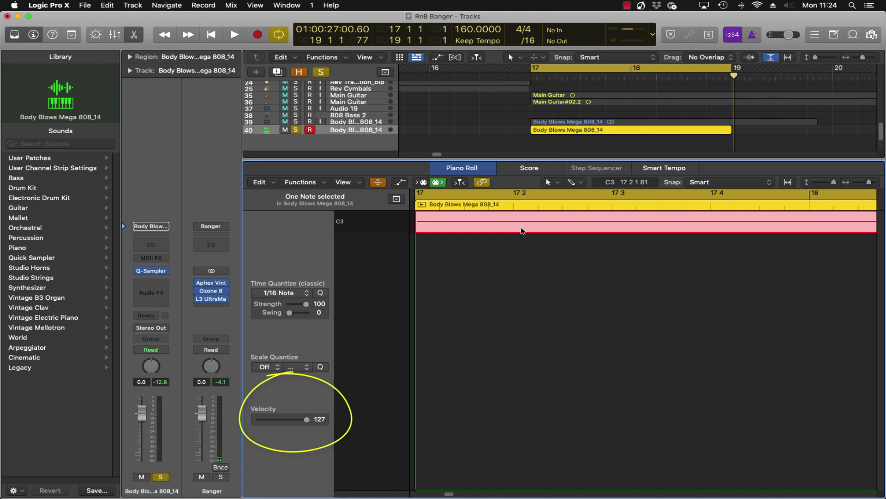
{"action": "mouse_move", "coordinate": [510, 224]}
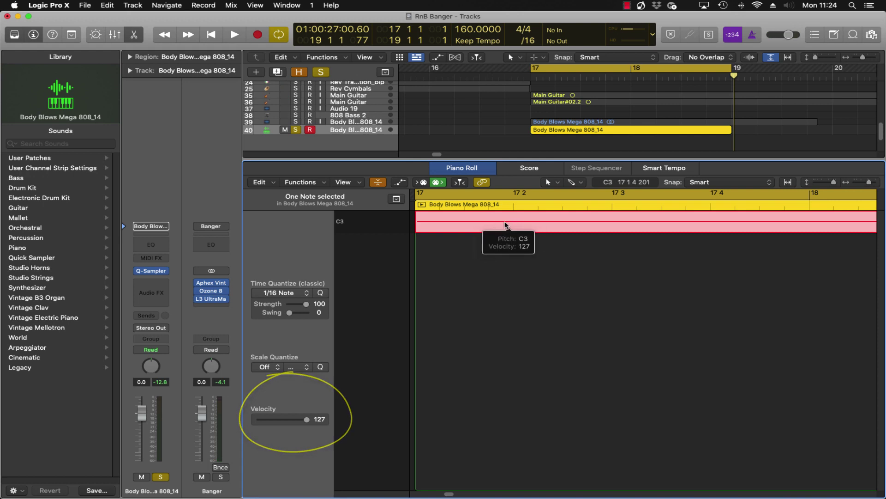
{"action": "left_click", "coordinate": [474, 225]}
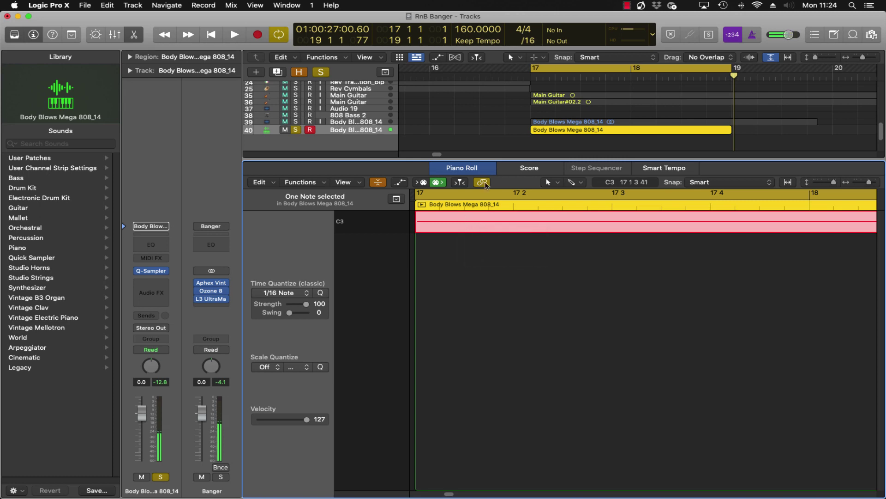
Close the Piano Roll and audition the new 808 part from bar 17.
{"action": "key", "text": "p"}
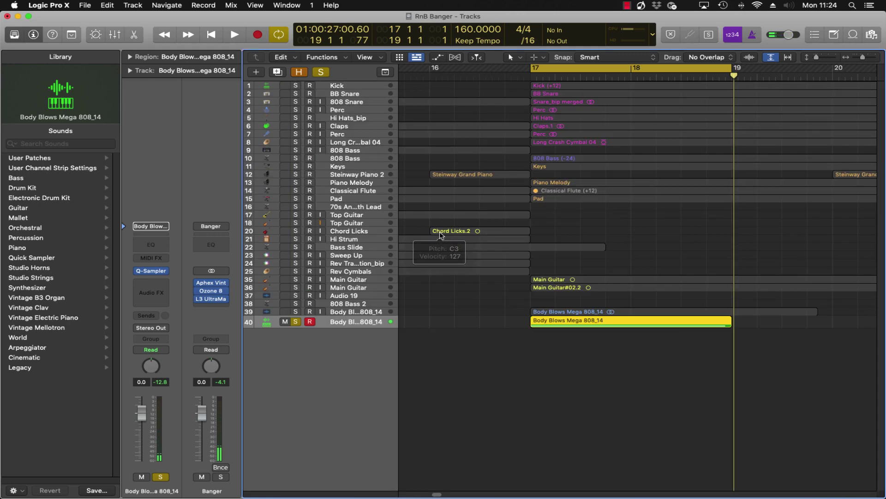
{"action": "key", "text": "space"}
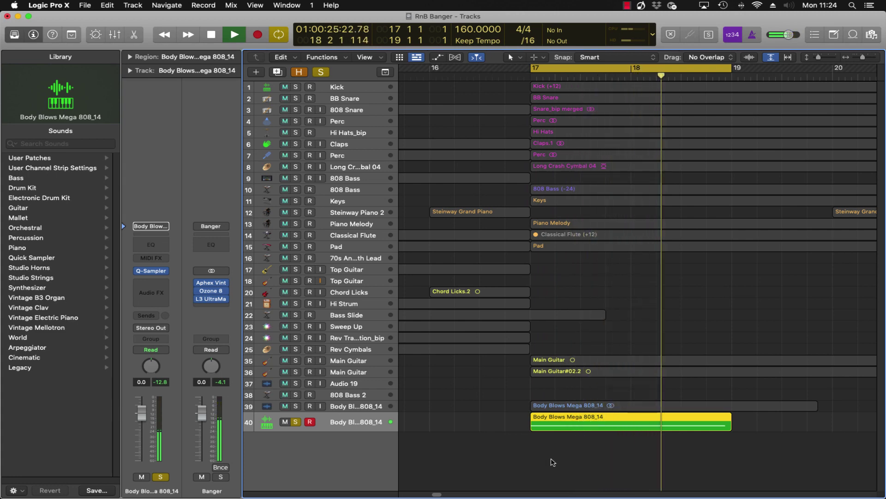
{"action": "key", "text": "space"}
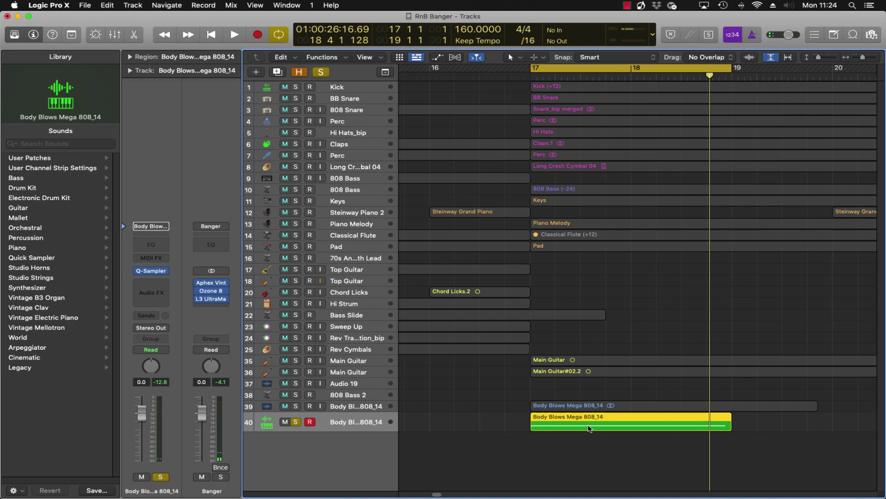
Bounce the Body Blows region in place to a track named 'New 808 Sample' and audition it.
{"action": "right_click", "coordinate": [579, 418]}
{"action": "left_click", "coordinate": [627, 334]}
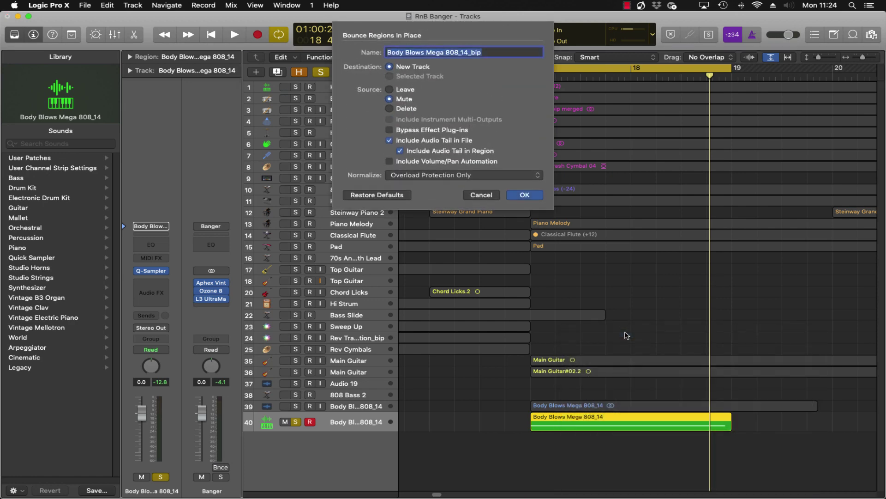
{"action": "type", "text": "New "}
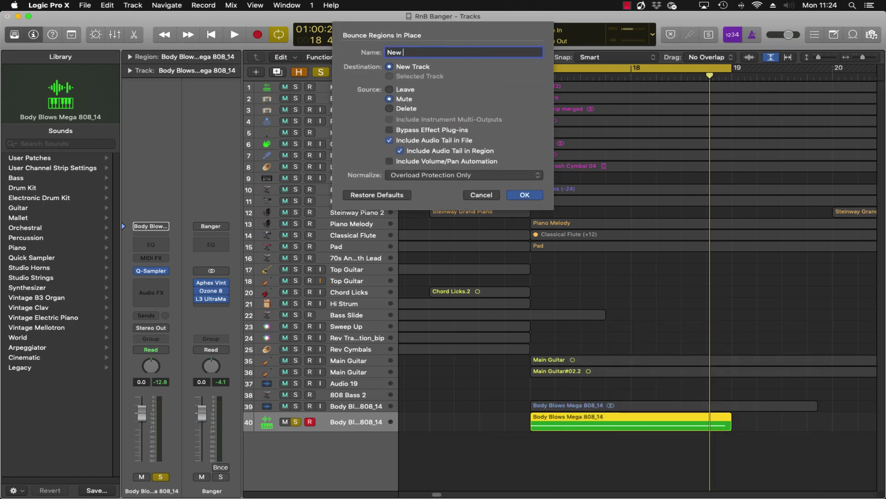
{"action": "type", "text": "808 Sample"}
{"action": "key", "text": "Return"}
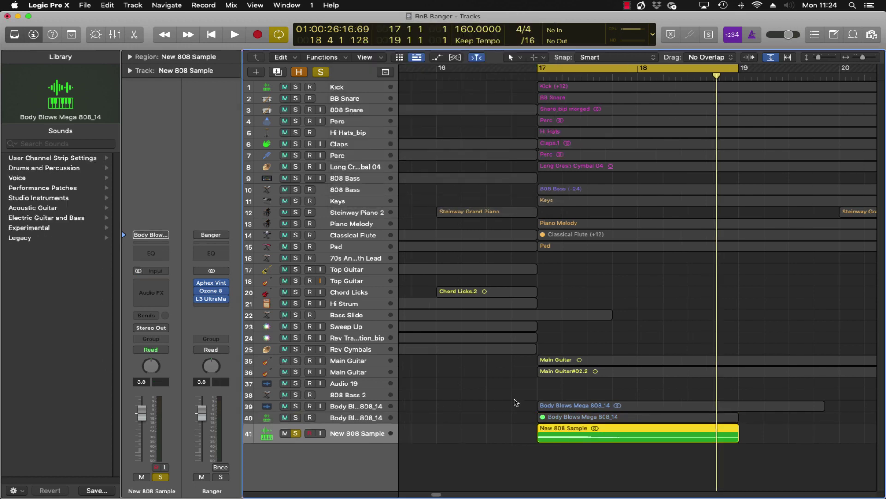
{"action": "key", "text": "space"}
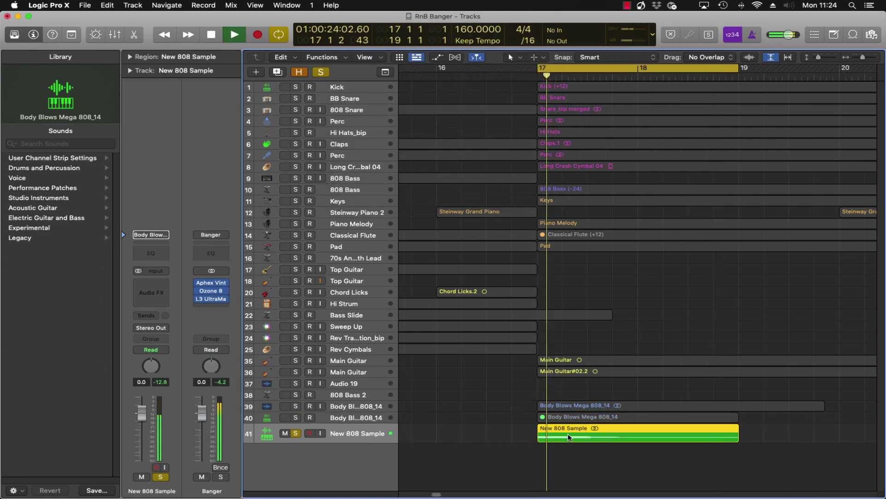
{"action": "key", "text": "space"}
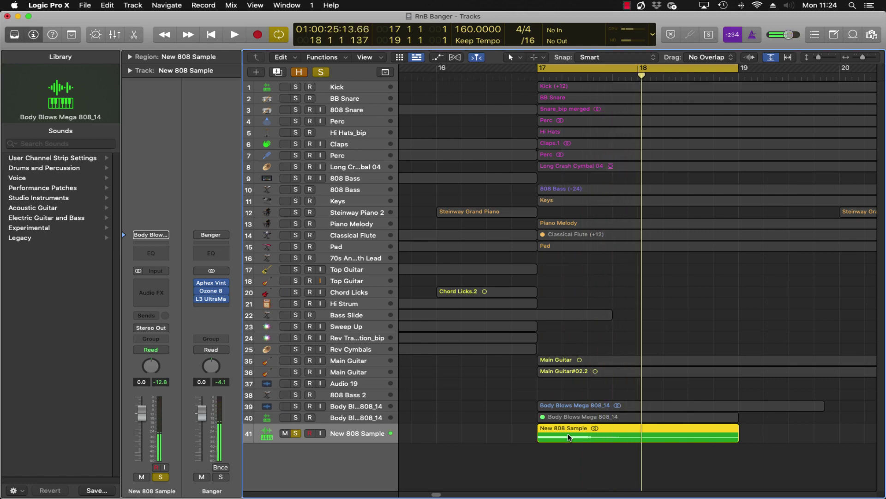
{"action": "double_click", "coordinate": [569, 436]}
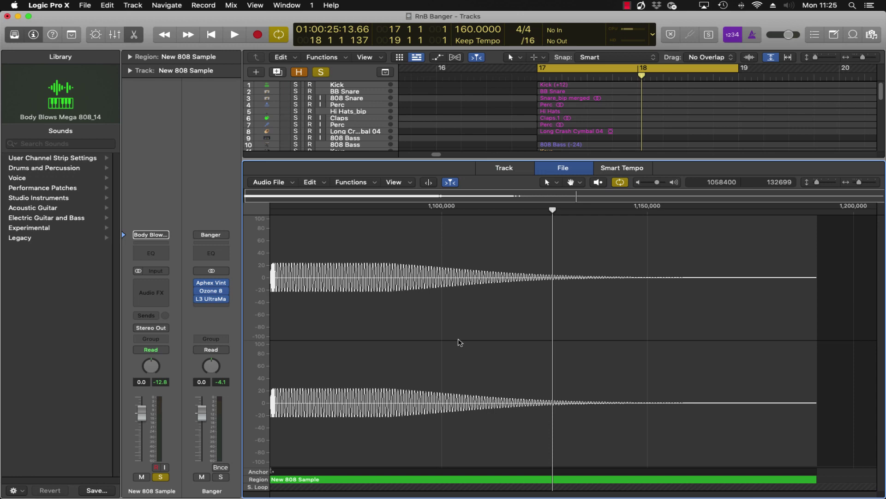
Normalize the New 808 Sample audio in the Audio File Editor and play it.
{"action": "key", "text": "ctrl+n"}
{"action": "key", "text": "Return"}
{"action": "key", "text": "space"}
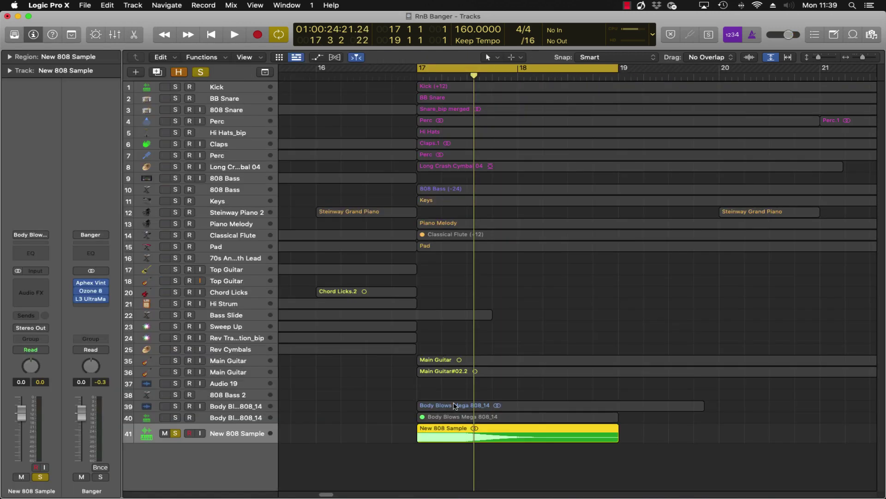
Delete both old Body Blows regions and tracks, then open 808 Bass 2's Alchemy.
{"action": "left_click", "coordinate": [455, 406]}
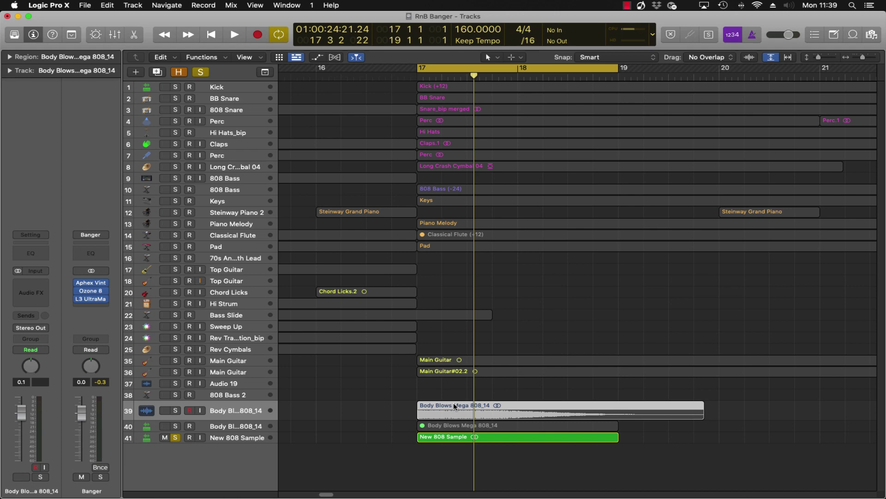
{"action": "key", "text": "Delete"}
{"action": "left_click", "coordinate": [446, 425]}
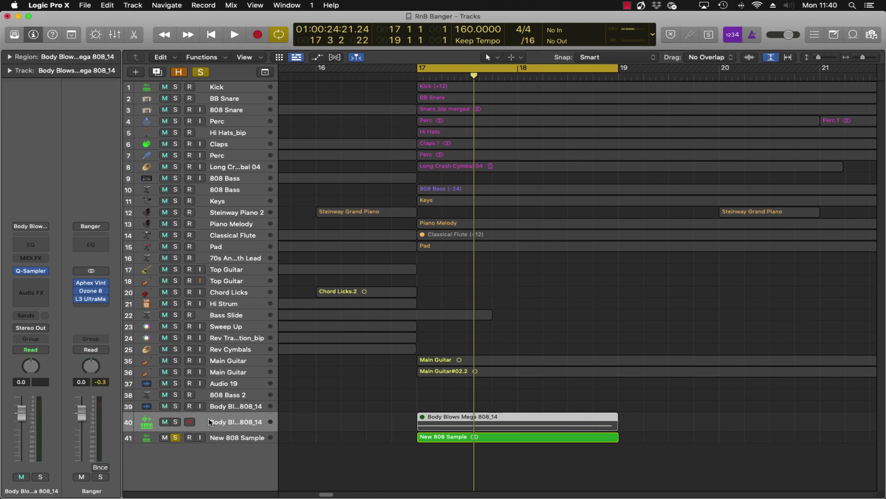
{"action": "key", "text": "super+Delete"}
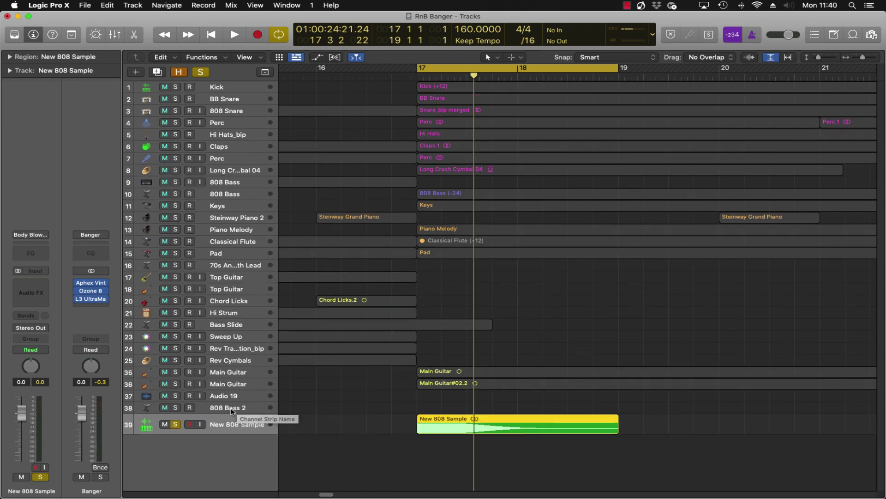
{"action": "left_click", "coordinate": [232, 412]}
{"action": "left_click", "coordinate": [32, 256]}
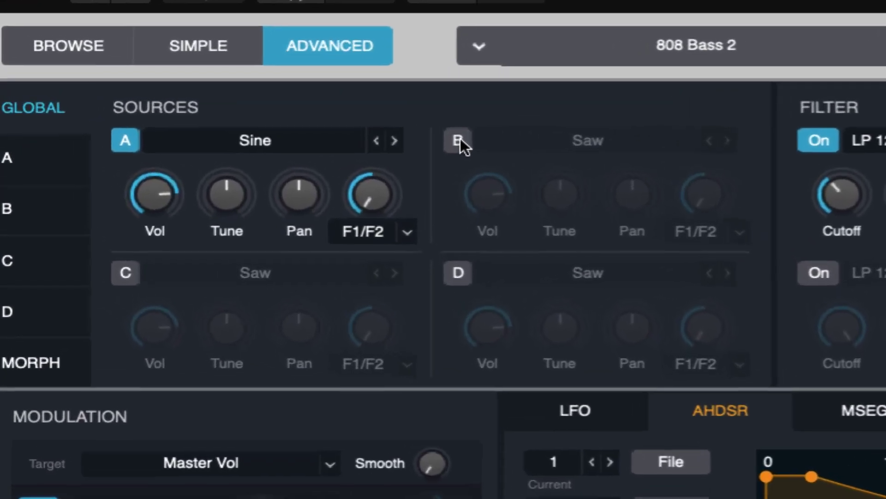
Enable Source B and import New 808 Sample.aif into it via the Dropzone.
{"action": "left_click", "coordinate": [465, 138]}
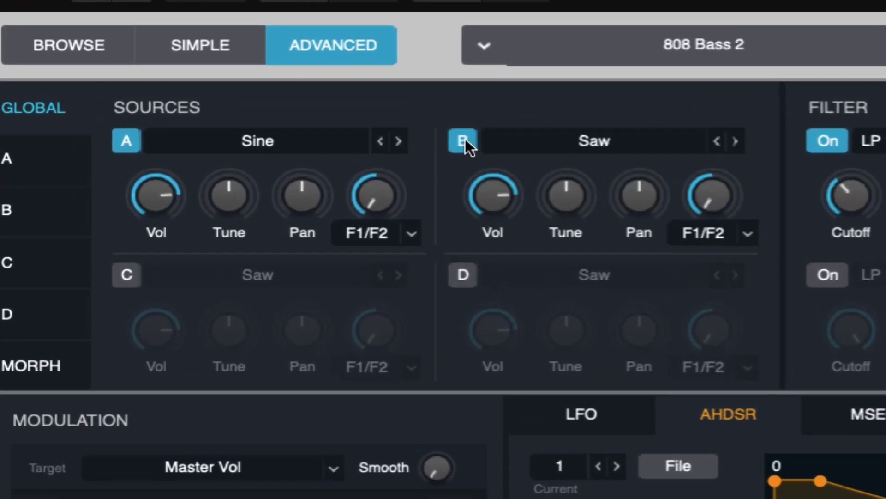
{"action": "left_click", "coordinate": [594, 141]}
{"action": "left_click", "coordinate": [620, 103]}
{"action": "left_click", "coordinate": [608, 146]}
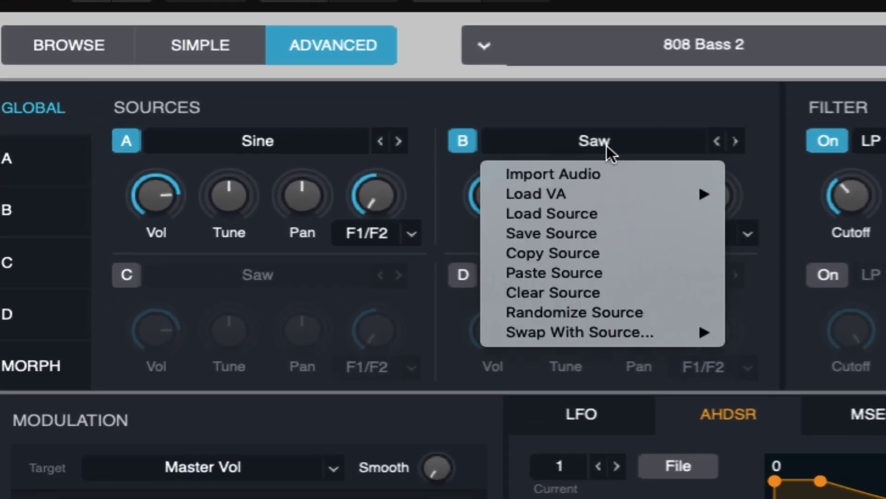
{"action": "left_click", "coordinate": [608, 173]}
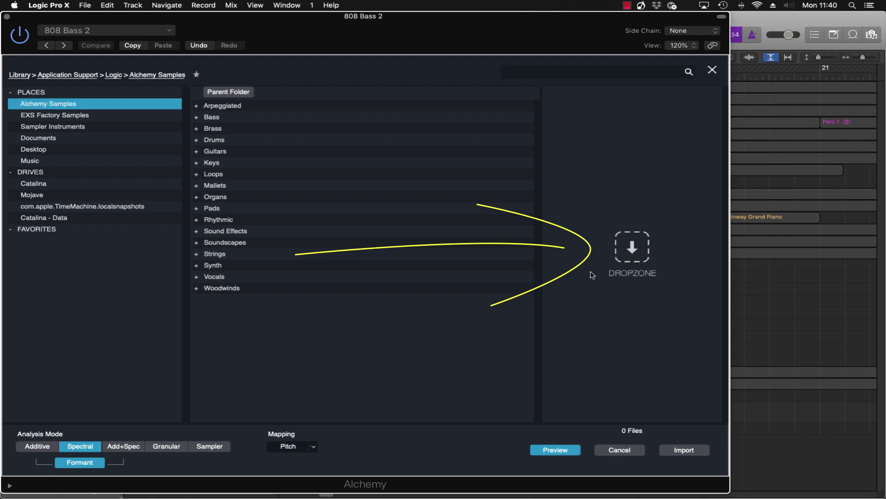
{"action": "left_click", "coordinate": [872, 34]}
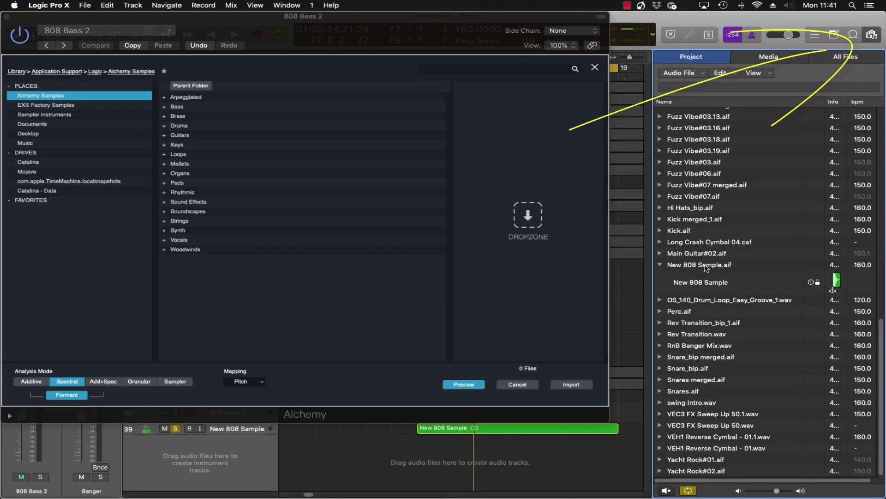
{"action": "left_click", "coordinate": [679, 268]}
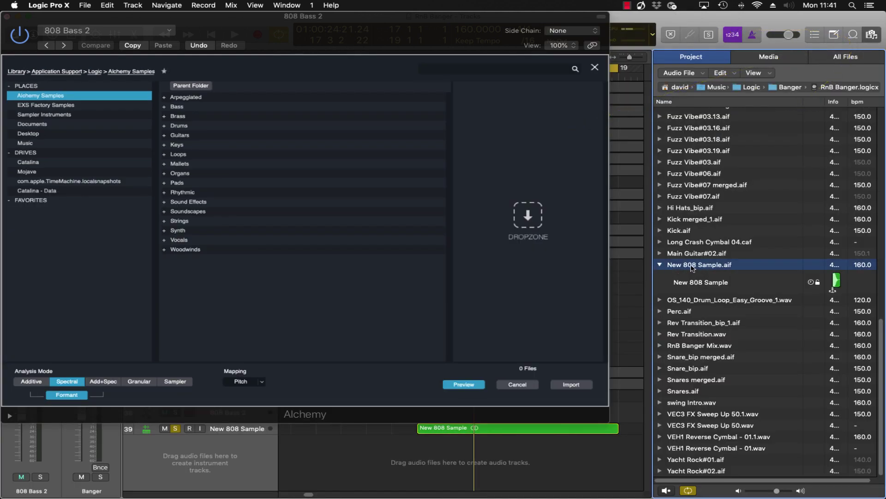
{"action": "left_click_drag", "start_coordinate": [700, 269], "coordinate": [533, 224]}
{"action": "left_click_drag", "start_coordinate": [386, 16], "coordinate": [392, 5]}
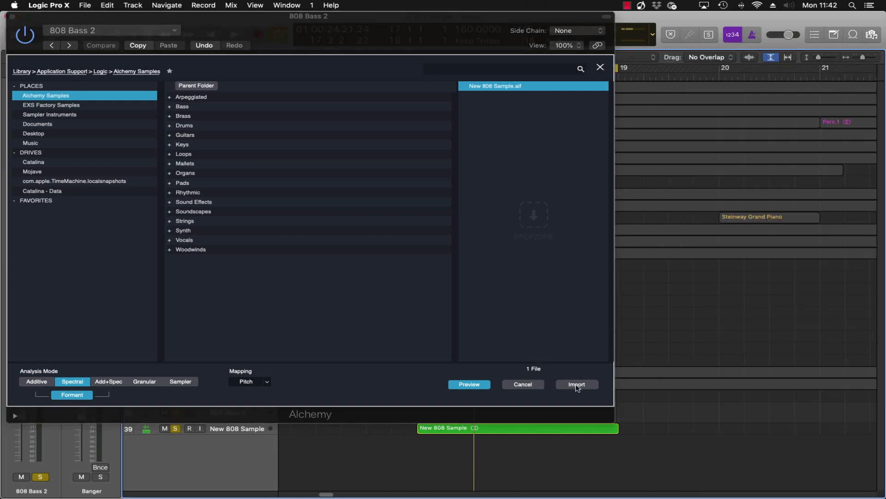
{"action": "left_click", "coordinate": [577, 385]}
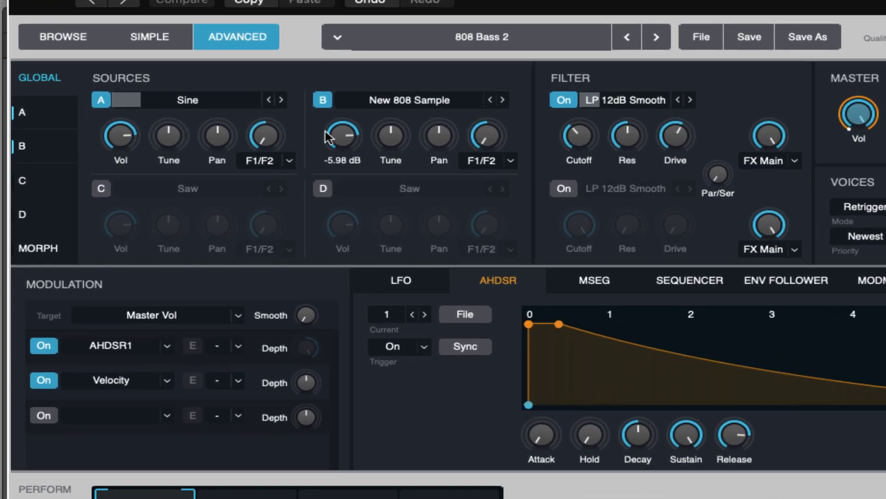
Turn Source B's Vol knob down toward -24.4 dB so the 808 sample sits under the Sine source.
{"action": "mouse_move", "coordinate": [217, 118]}
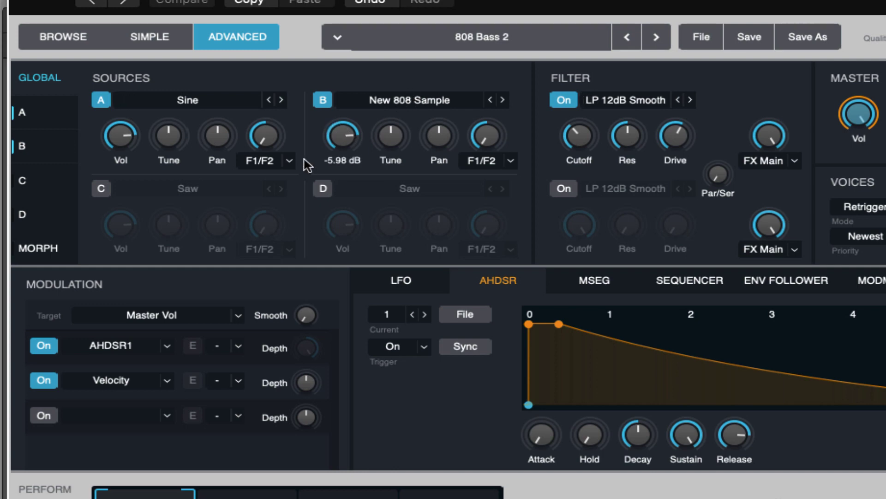
{"action": "left_click_drag", "start_coordinate": [347, 135], "coordinate": [333, 159]}
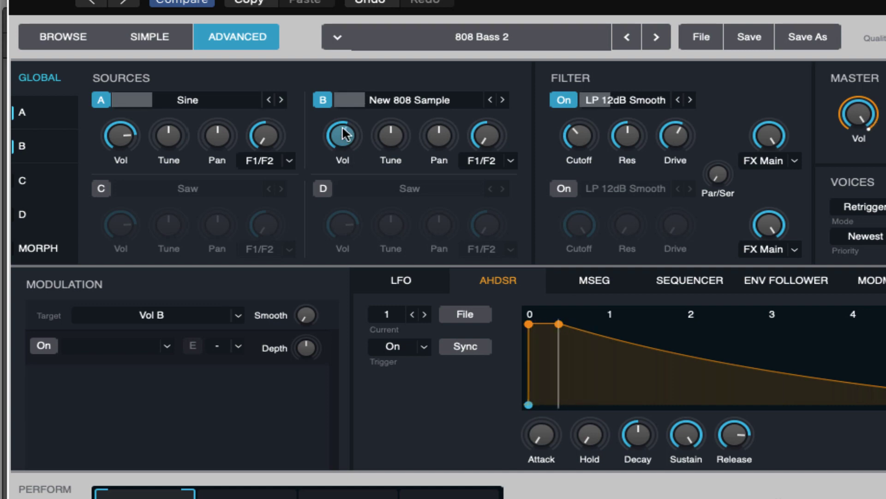
{"action": "mouse_move", "coordinate": [343, 125]}
{"action": "left_mouse_down"}
{"action": "mouse_move", "coordinate": [338, 174]}
{"action": "mouse_move", "coordinate": [343, 134]}
{"action": "left_mouse_up"}
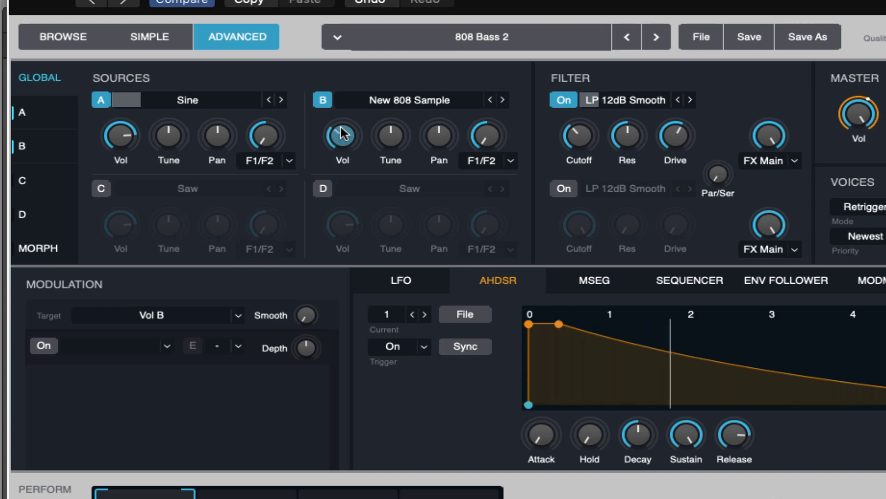
{"action": "mouse_move", "coordinate": [340, 127]}
{"action": "left_mouse_down"}
{"action": "mouse_move", "coordinate": [344, 118]}
{"action": "mouse_move", "coordinate": [347, 135]}
{"action": "left_mouse_up"}
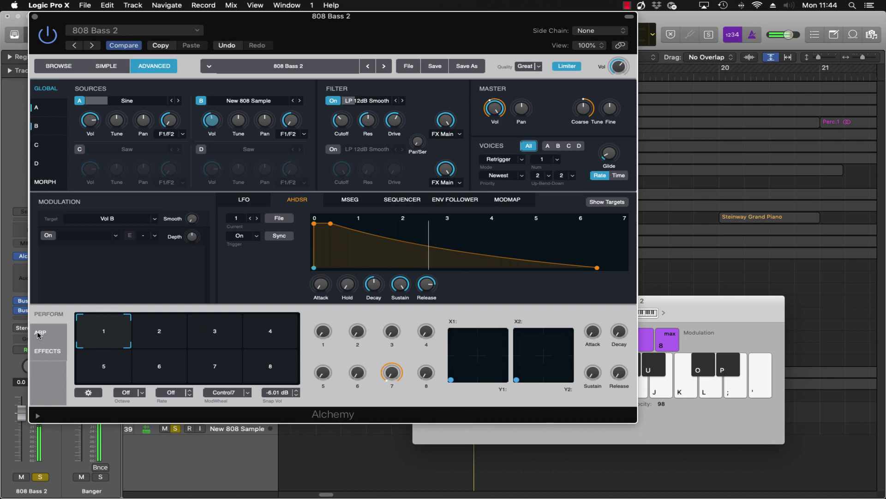
In Alchemy's effects rack, enable Distortion and raise its Tube amount to about 5.48 %.
{"action": "left_click", "coordinate": [47, 351]}
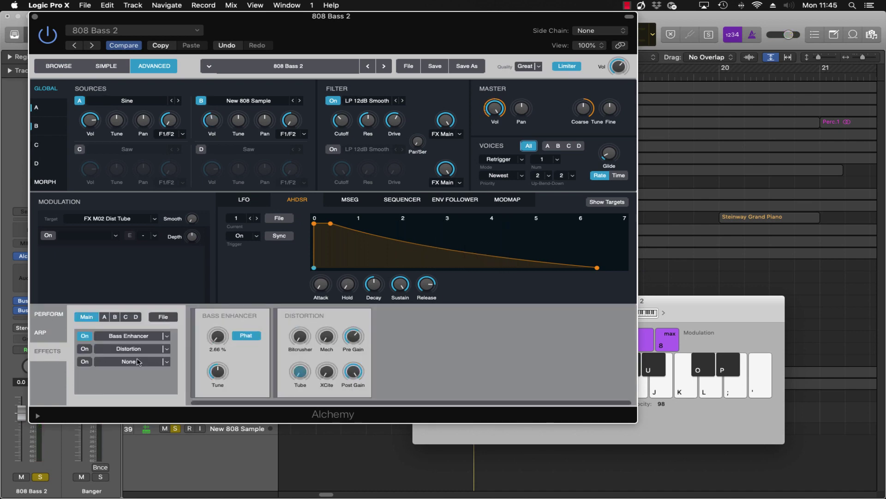
{"action": "left_click", "coordinate": [85, 349]}
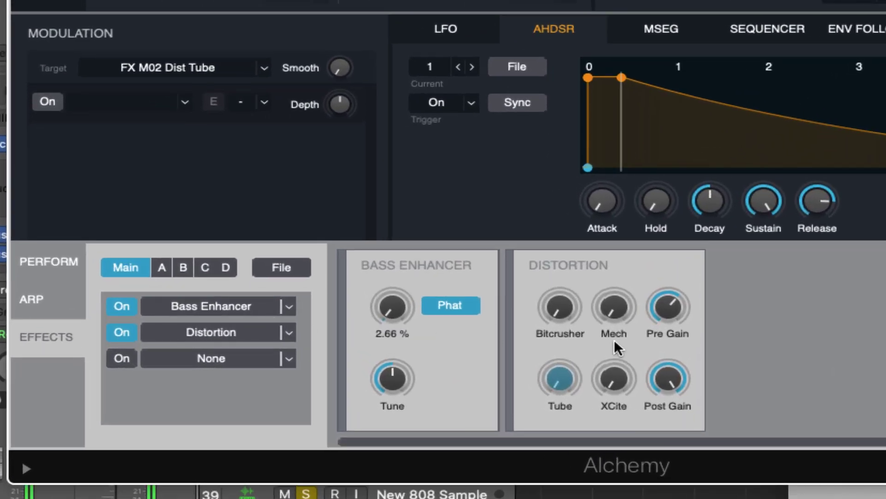
{"action": "mouse_move", "coordinate": [559, 380]}
{"action": "left_click_drag", "start_coordinate": [556, 381], "coordinate": [544, 352]}
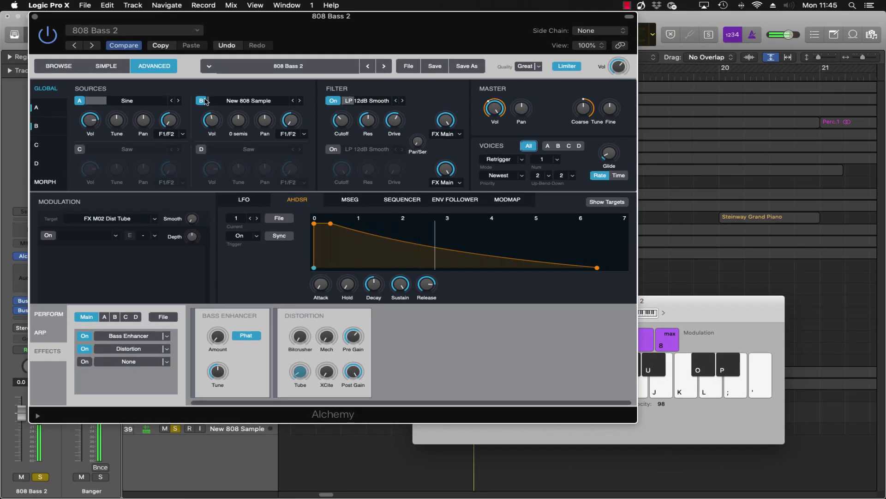
Compare the sound with Source B muted and unmuted, then save the patch as '808 Bass Supercharged'.
{"action": "left_click_drag", "start_coordinate": [290, 22], "coordinate": [433, 23]}
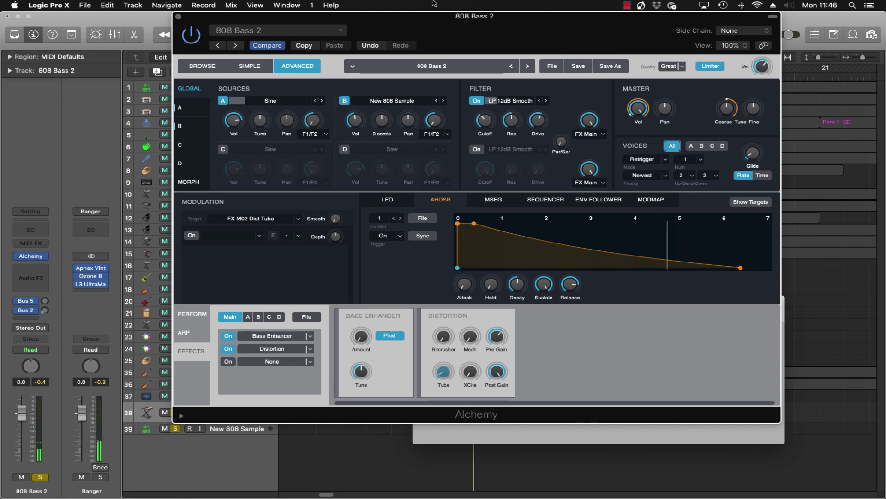
{"action": "left_click", "coordinate": [344, 101]}
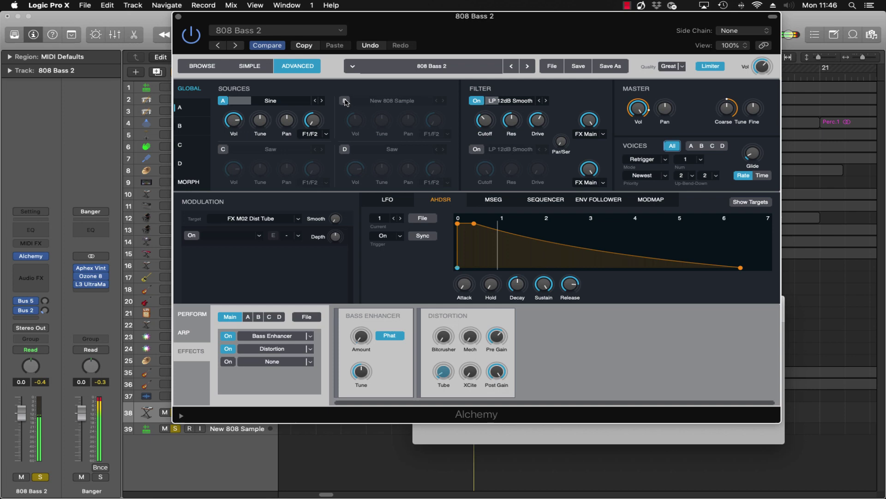
{"action": "left_click", "coordinate": [344, 101]}
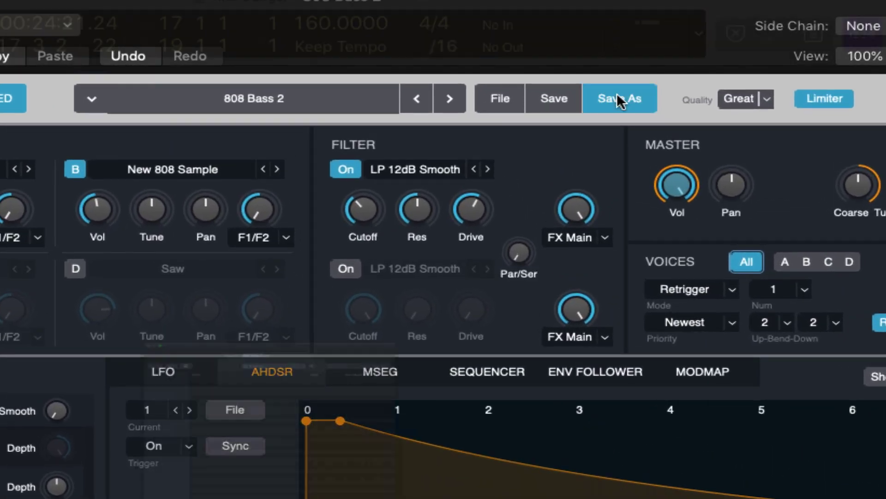
{"action": "left_click", "coordinate": [617, 94]}
{"action": "type", "text": "808 Bass Supercharged"}
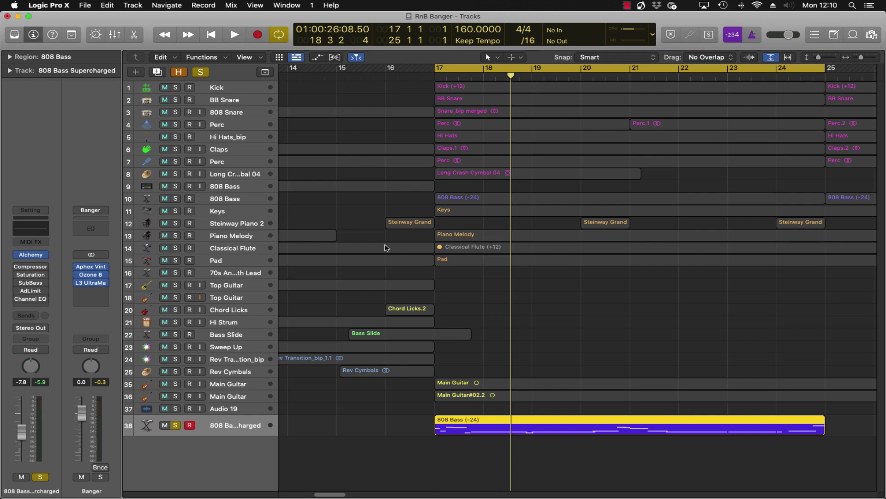
Open the 808 bass track's Vintage FET compressor and place its window over the tracks area.
{"action": "mouse_move", "coordinate": [37, 293]}
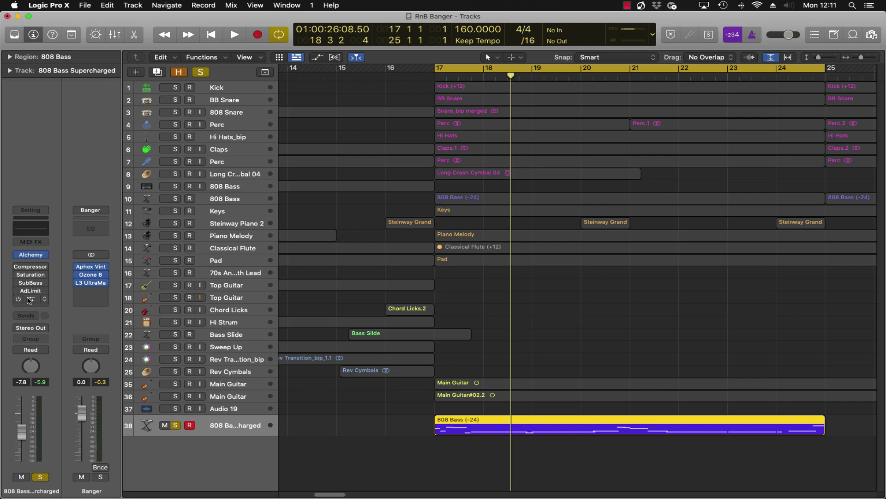
{"action": "mouse_move", "coordinate": [29, 267]}
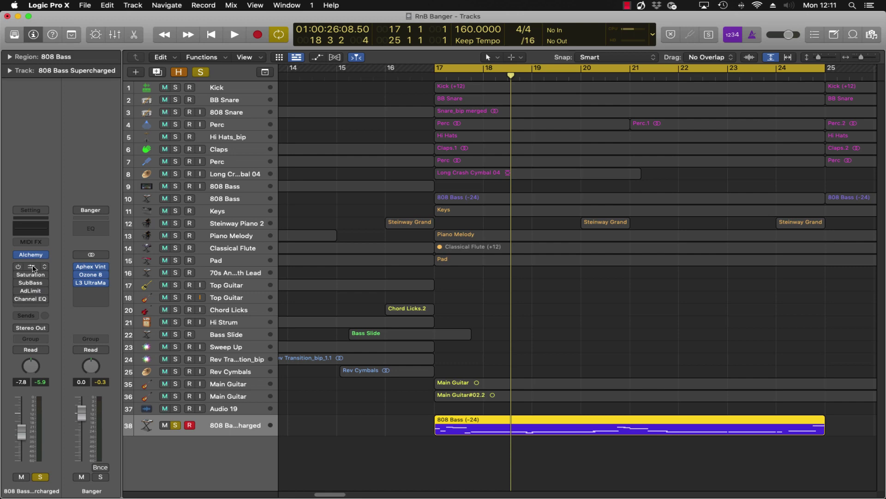
{"action": "left_click", "coordinate": [33, 269]}
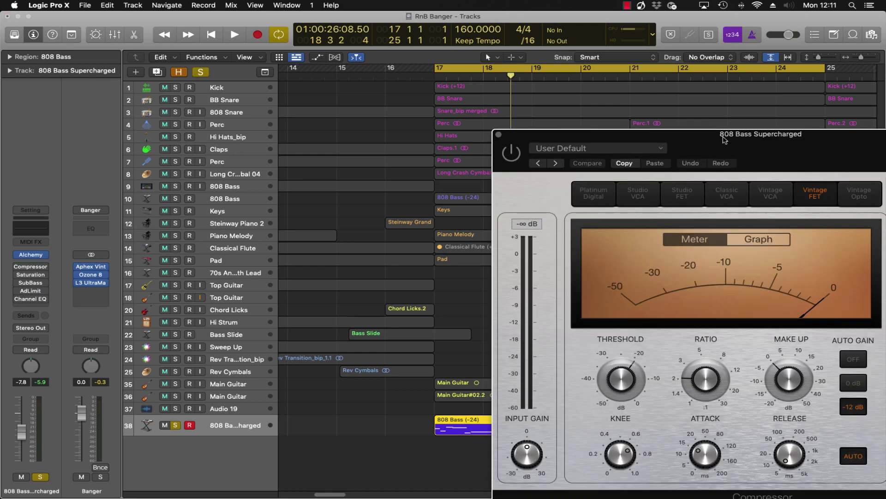
{"action": "left_click_drag", "start_coordinate": [740, 138], "coordinate": [431, 20]}
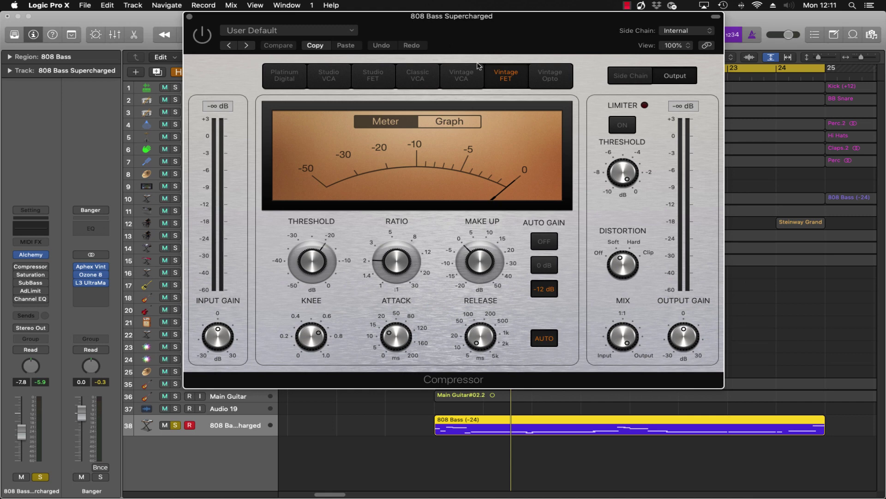
{"action": "left_click", "coordinate": [19, 267]}
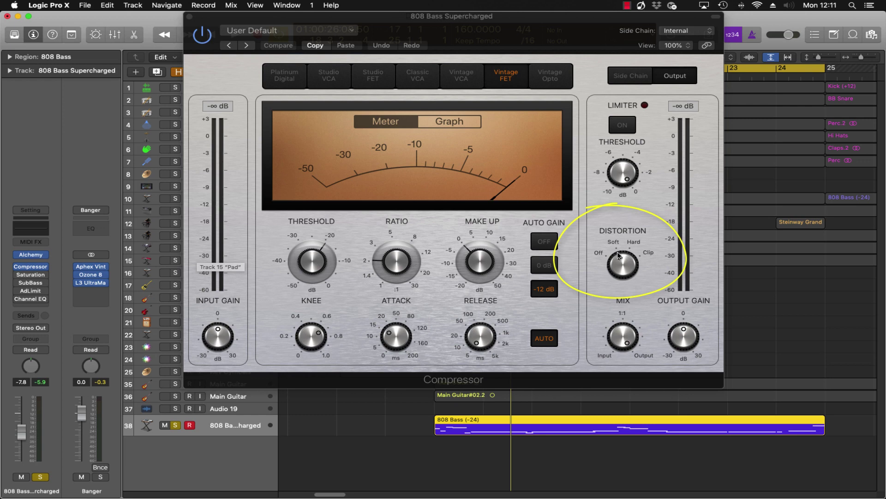
During playback, lower the compressor threshold by about 1 dB and compare it bypassed and active.
{"action": "key", "text": "space"}
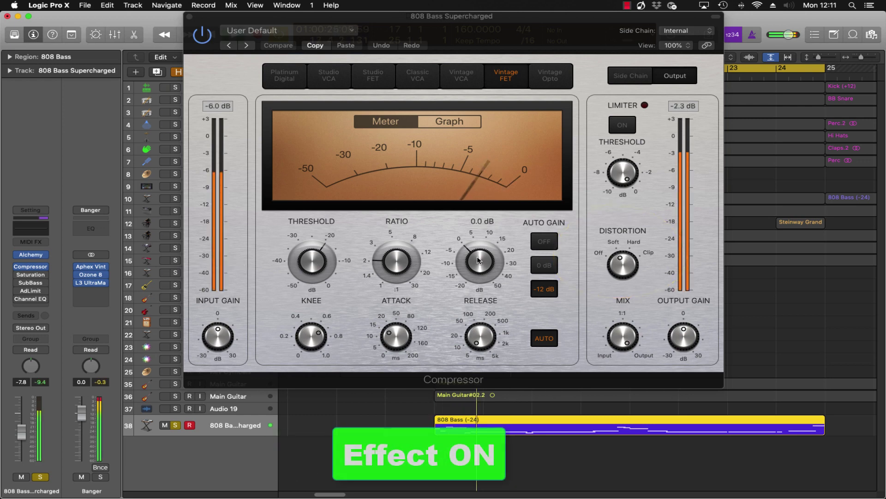
{"action": "left_click", "coordinate": [315, 261]}
{"action": "left_click_drag", "start_coordinate": [316, 261], "coordinate": [311, 261]}
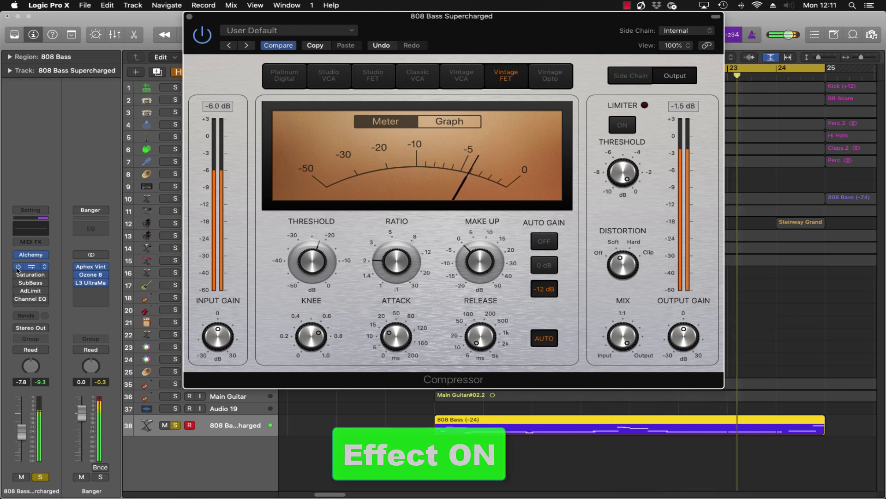
{"action": "left_click", "coordinate": [206, 34]}
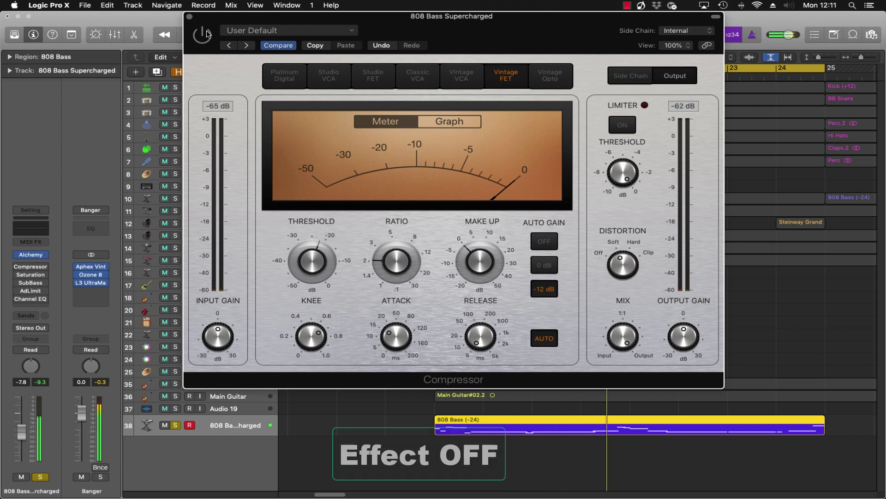
{"action": "left_click", "coordinate": [203, 33]}
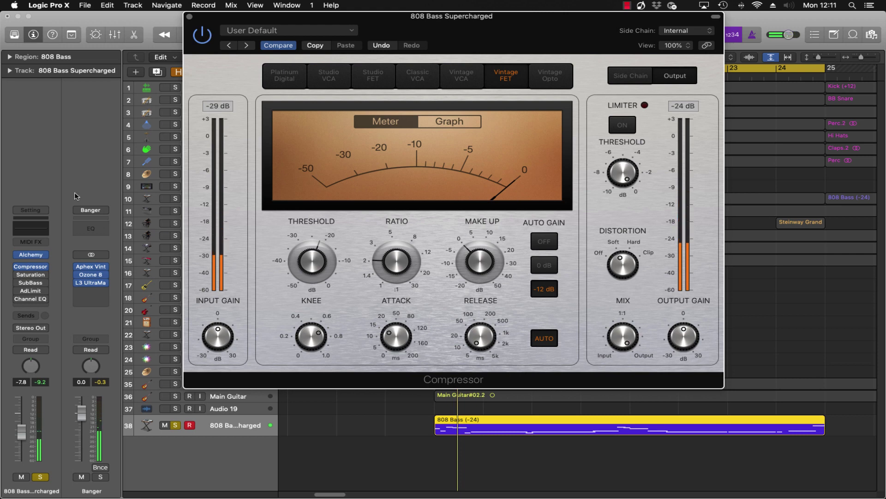
{"action": "mouse_move", "coordinate": [18, 282]}
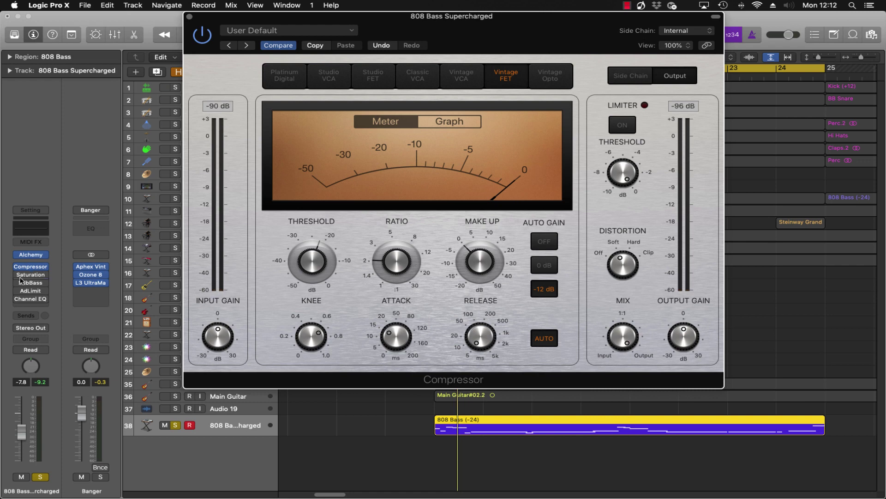
Switch on the Softube Saturation Knob, compare it bypassed and active, then bring up SubBass.
{"action": "left_click", "coordinate": [20, 276]}
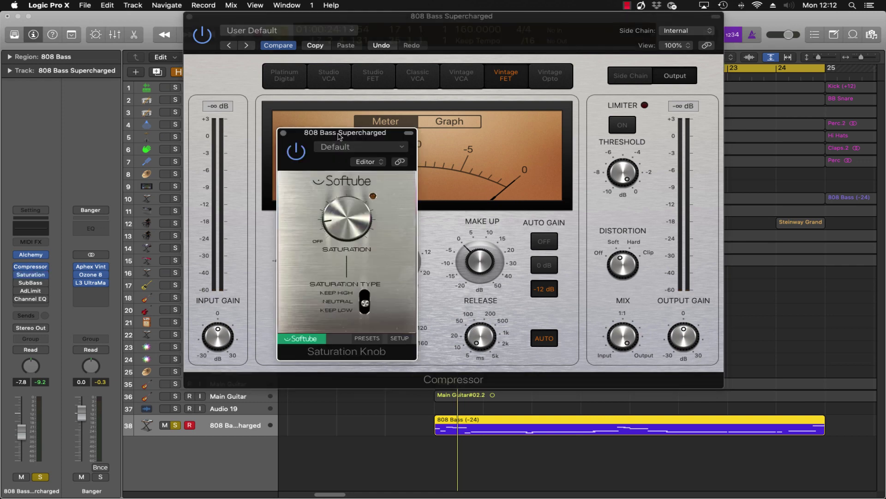
{"action": "left_click_drag", "start_coordinate": [339, 136], "coordinate": [259, 160]}
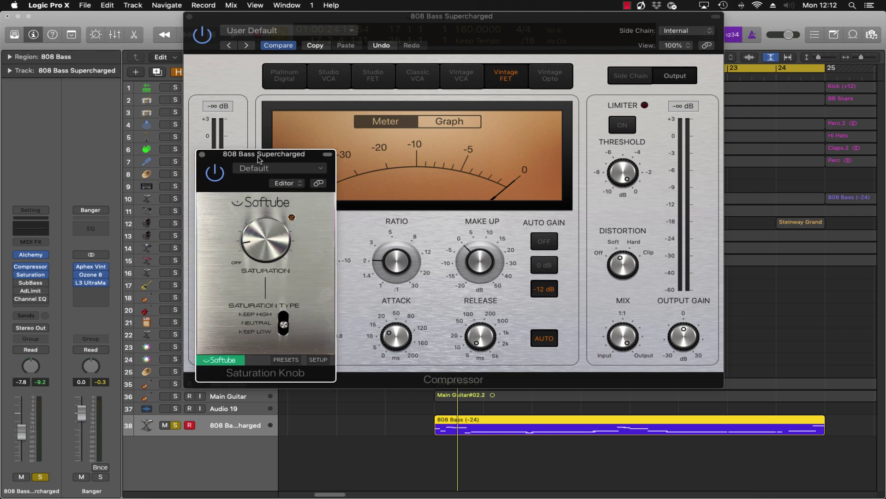
{"action": "left_click", "coordinate": [219, 178]}
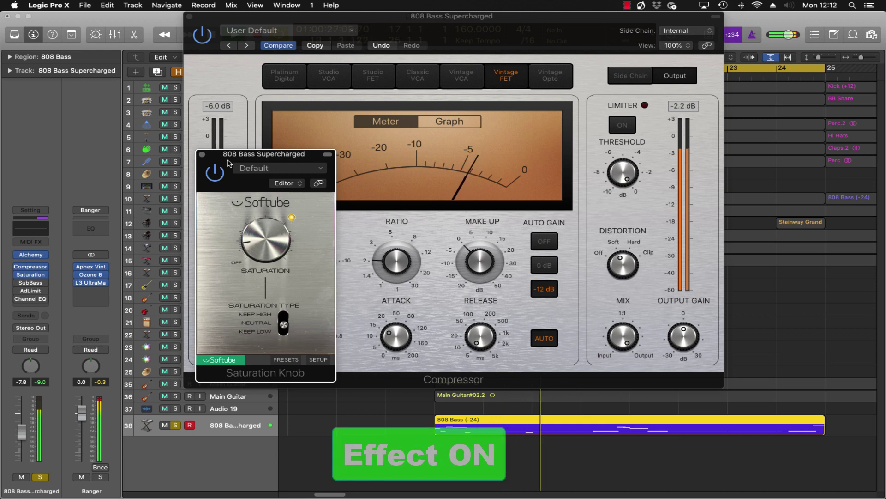
{"action": "left_click_drag", "start_coordinate": [241, 157], "coordinate": [238, 138]}
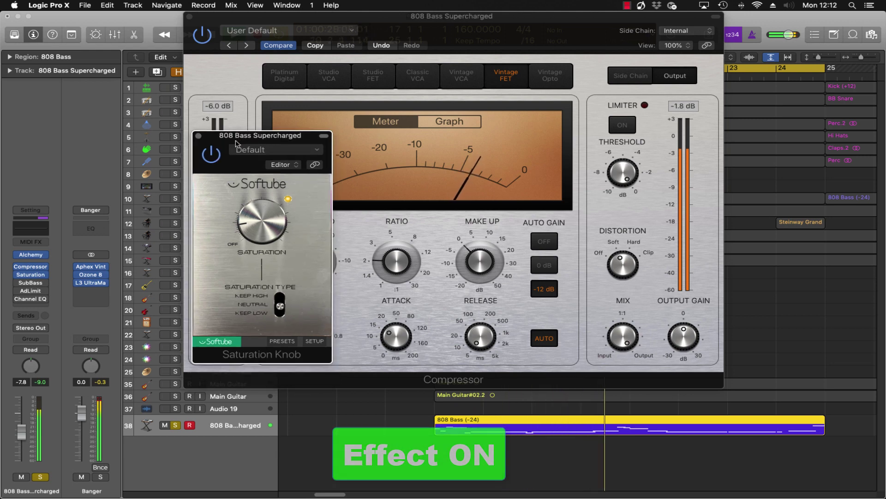
{"action": "left_click", "coordinate": [212, 154]}
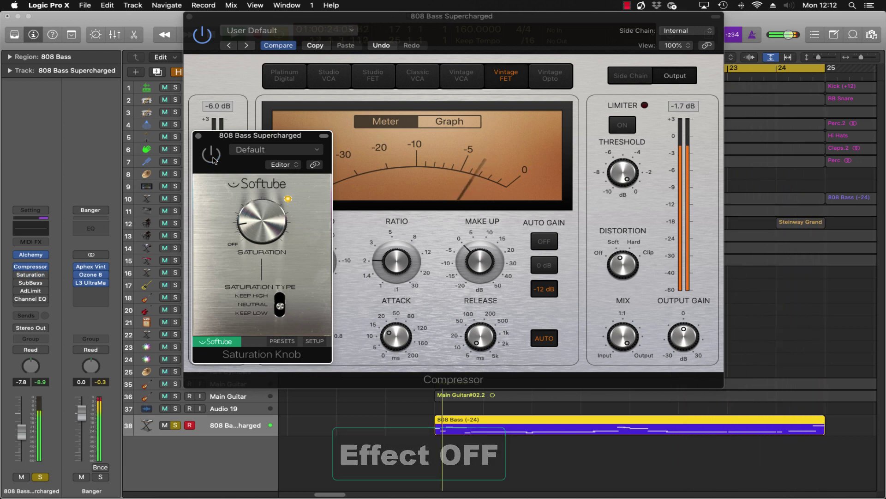
{"action": "left_click", "coordinate": [212, 155]}
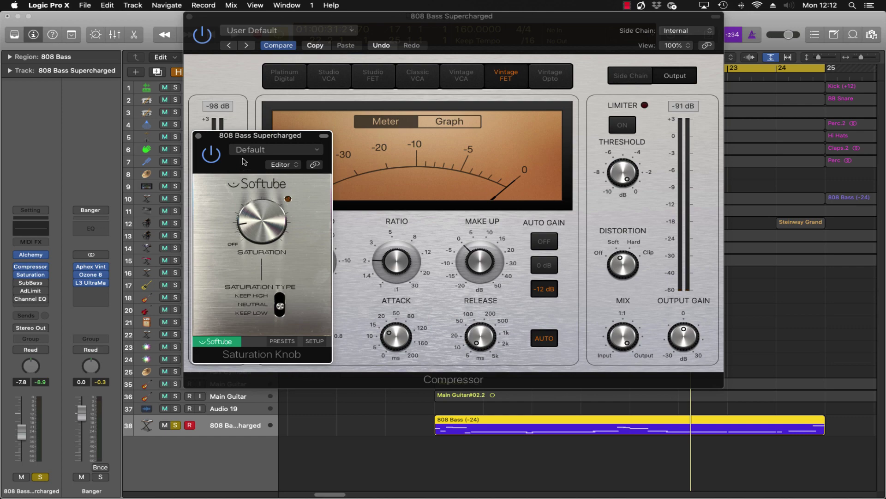
{"action": "left_click", "coordinate": [30, 282]}
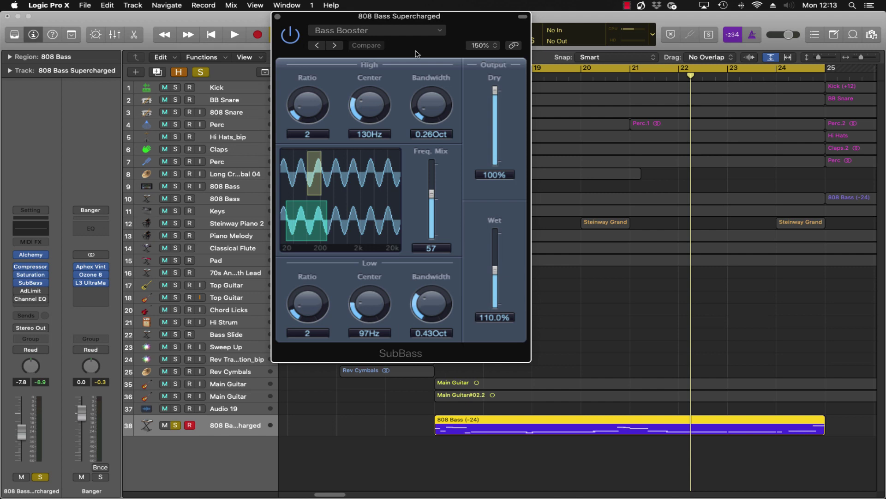
Keep SubBass on the Bass Booster preset and compare it bypassed and active during playback.
{"action": "left_click", "coordinate": [395, 32]}
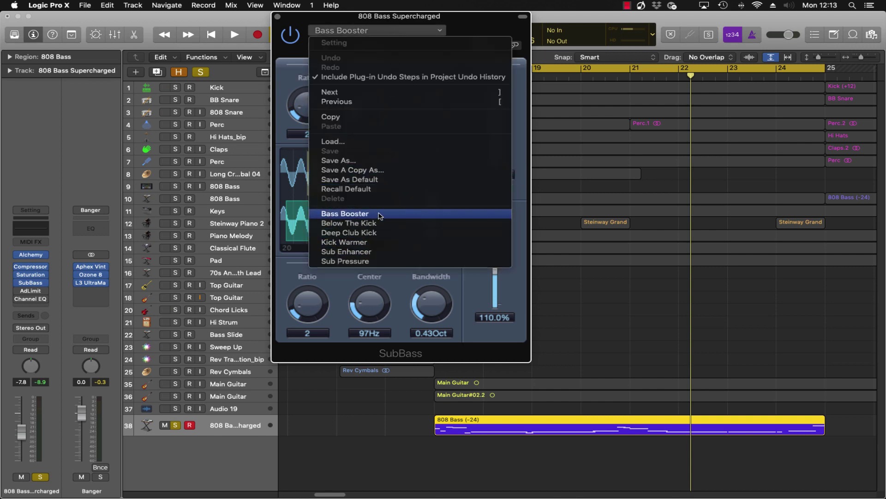
{"action": "left_click", "coordinate": [380, 215]}
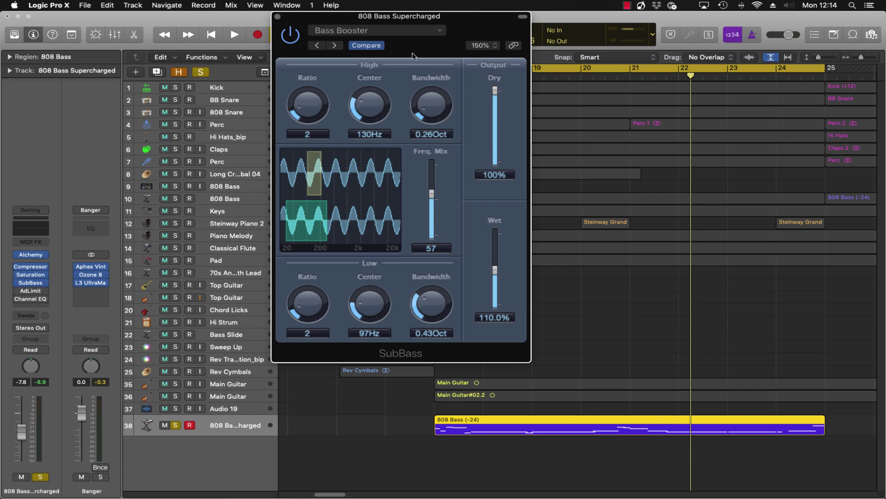
{"action": "key", "text": "space"}
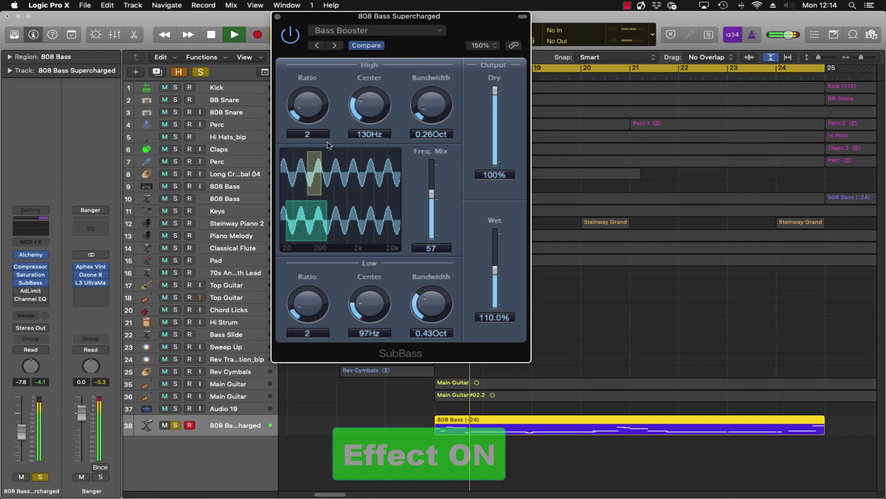
{"action": "left_click", "coordinate": [296, 38]}
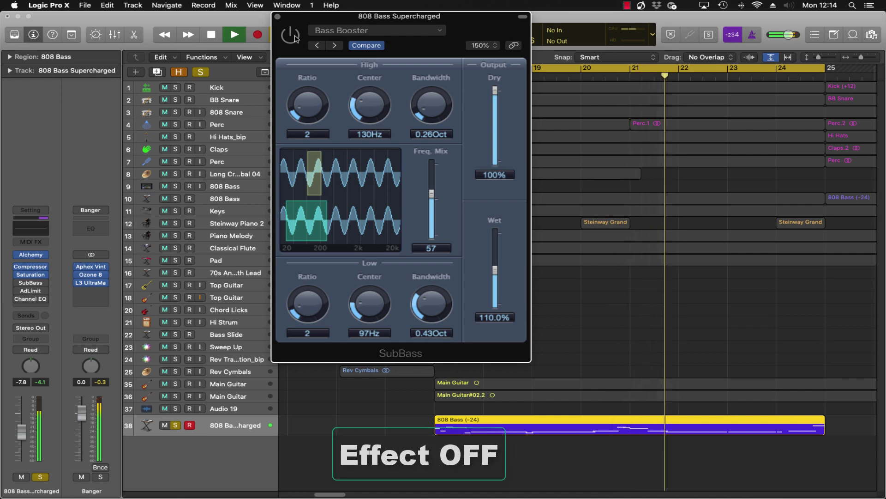
{"action": "left_click", "coordinate": [296, 38]}
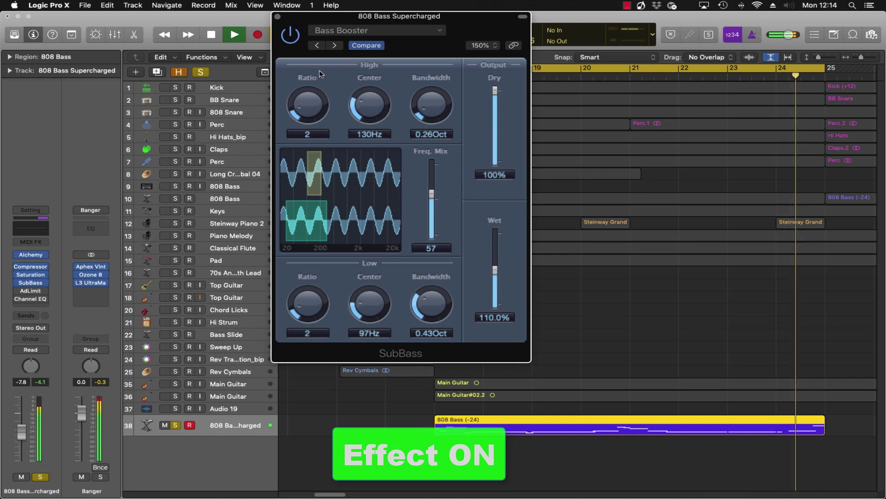
{"action": "key", "text": "space"}
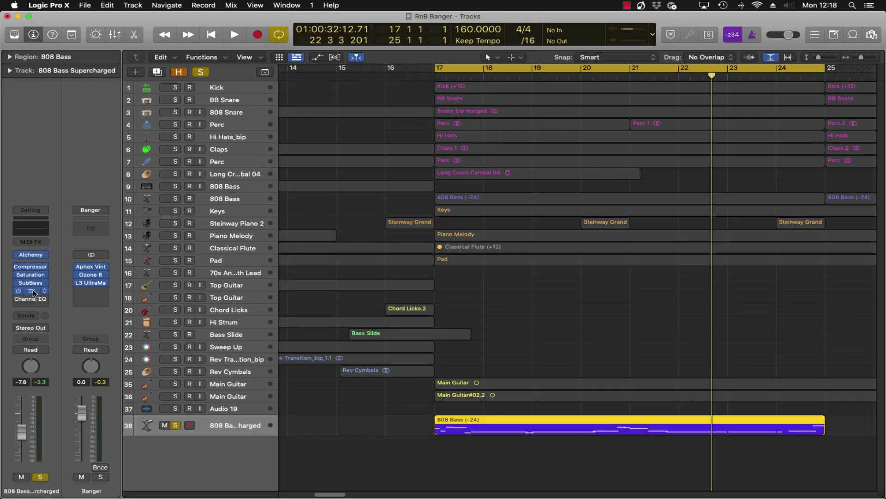
Play the 808 bass with the Adaptive Limiter at 3.0 dB gain, comparing it off and on.
{"action": "left_click", "coordinate": [32, 292]}
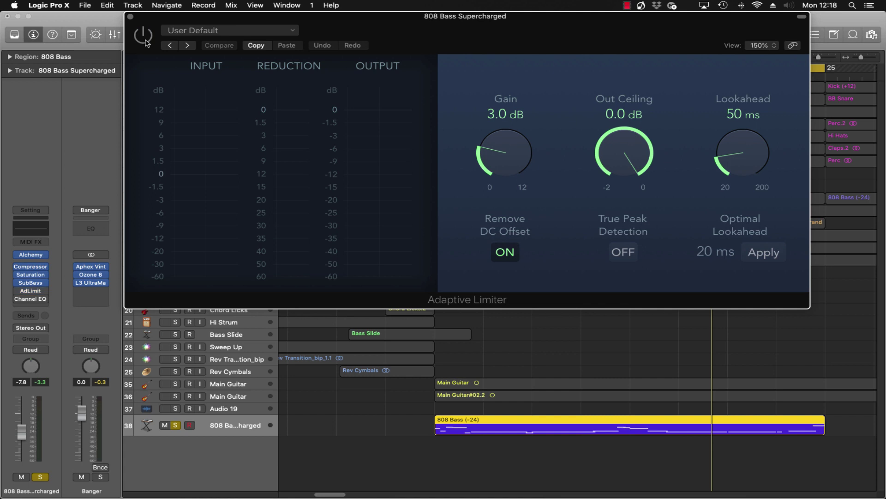
{"action": "key", "text": "space"}
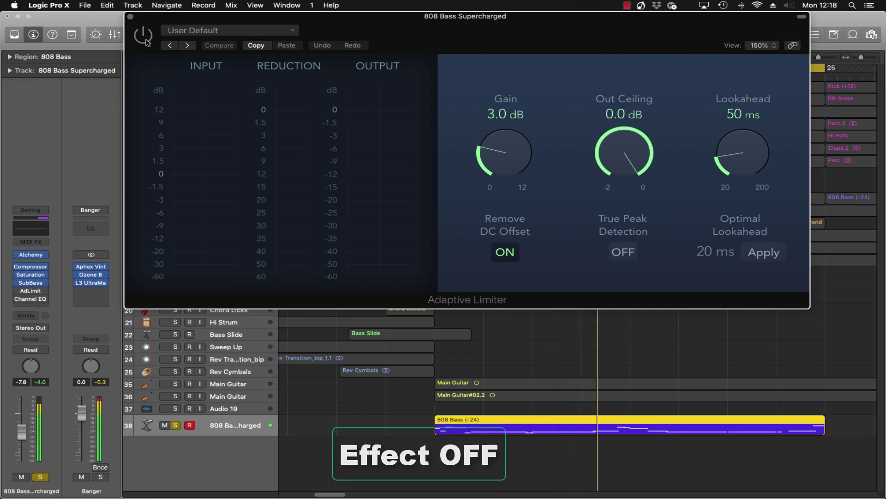
{"action": "left_click", "coordinate": [144, 37]}
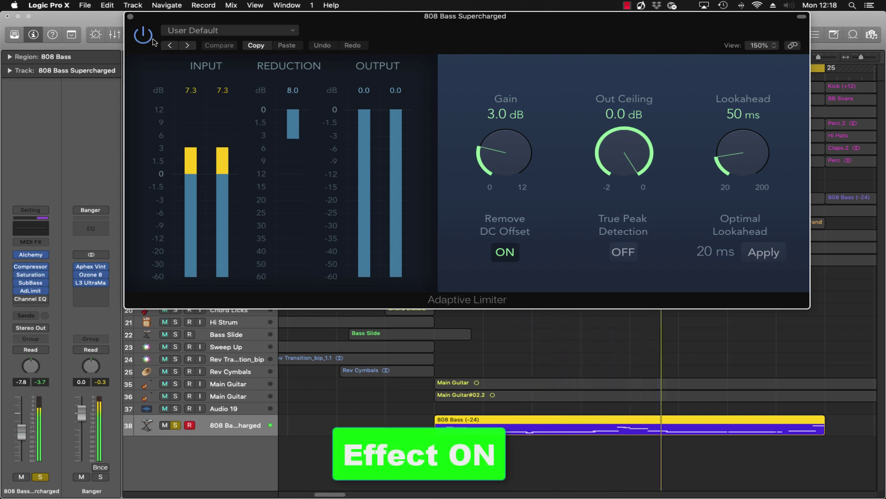
{"action": "left_click", "coordinate": [153, 39]}
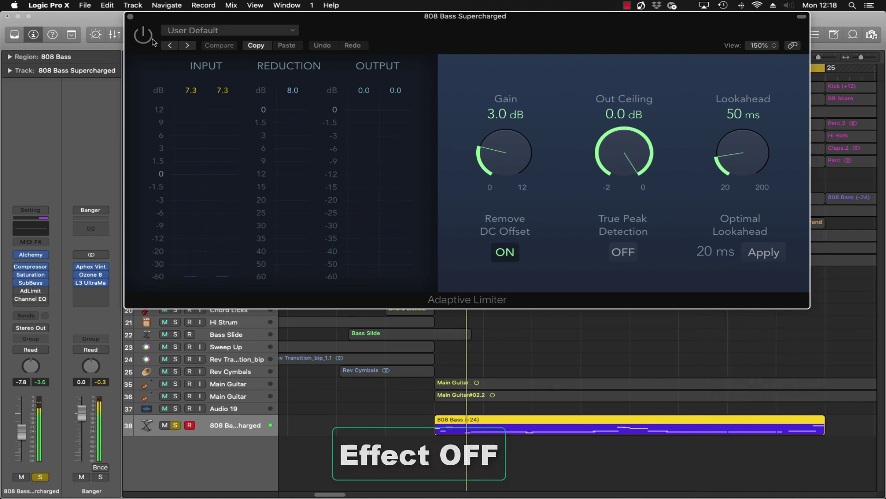
{"action": "left_click", "coordinate": [153, 40]}
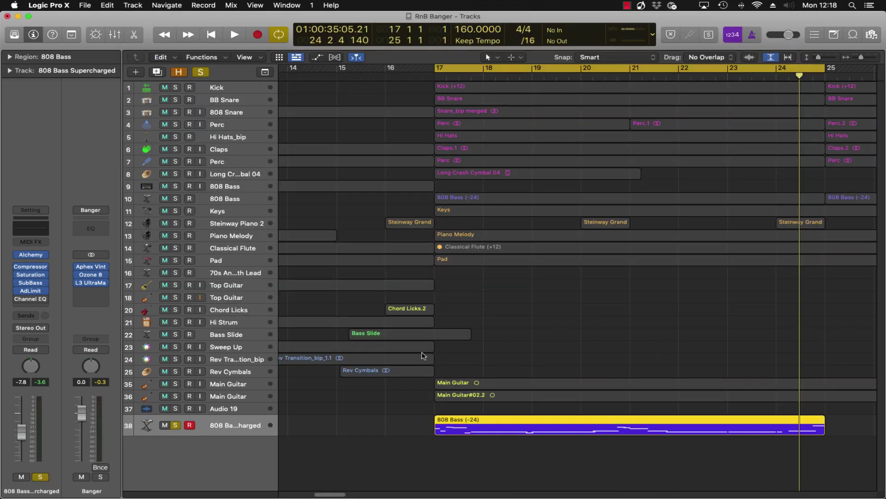
Reopen and close the Adaptive Limiter, then play from bar 17 with the soloed drum tracks.
{"action": "left_click", "coordinate": [31, 290]}
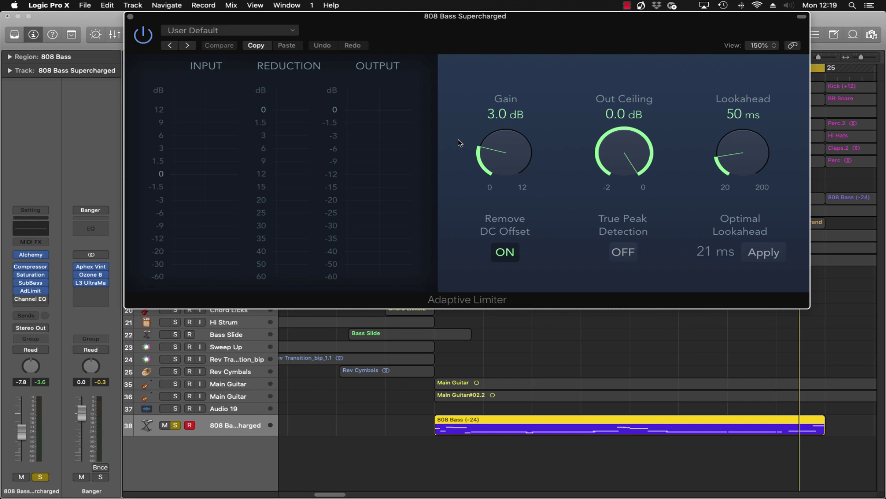
{"action": "key", "text": "super+w"}
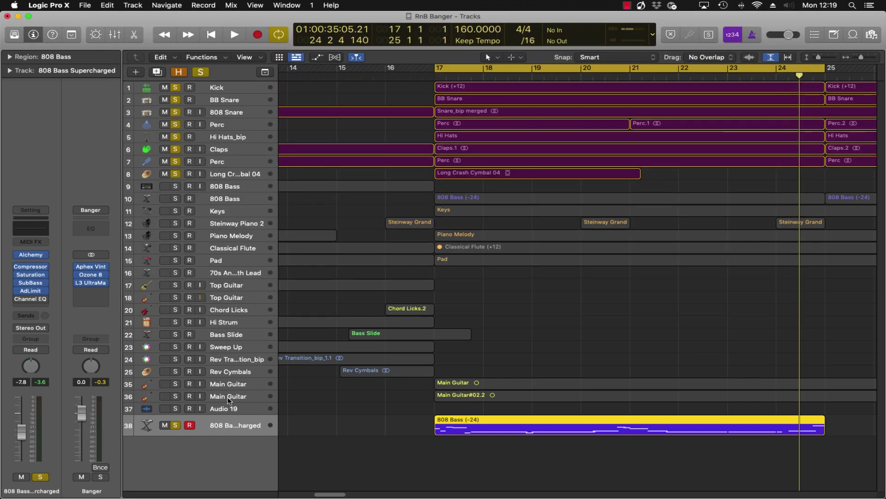
{"action": "key", "text": "space"}
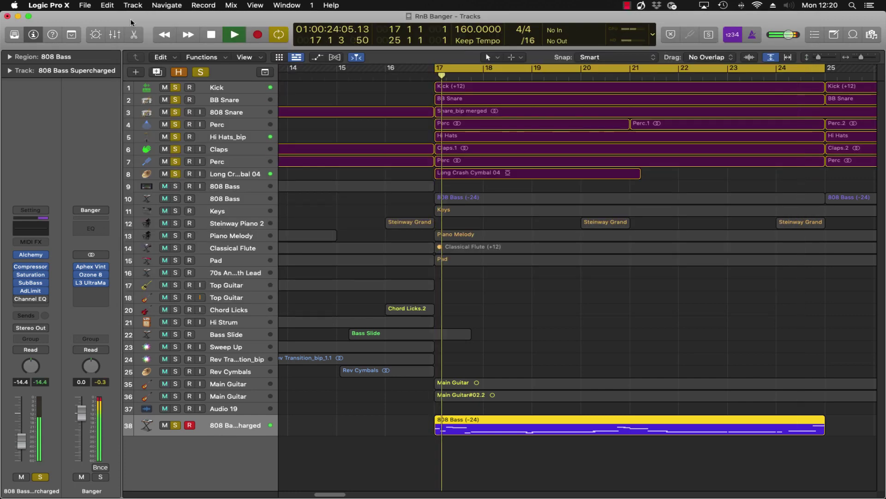